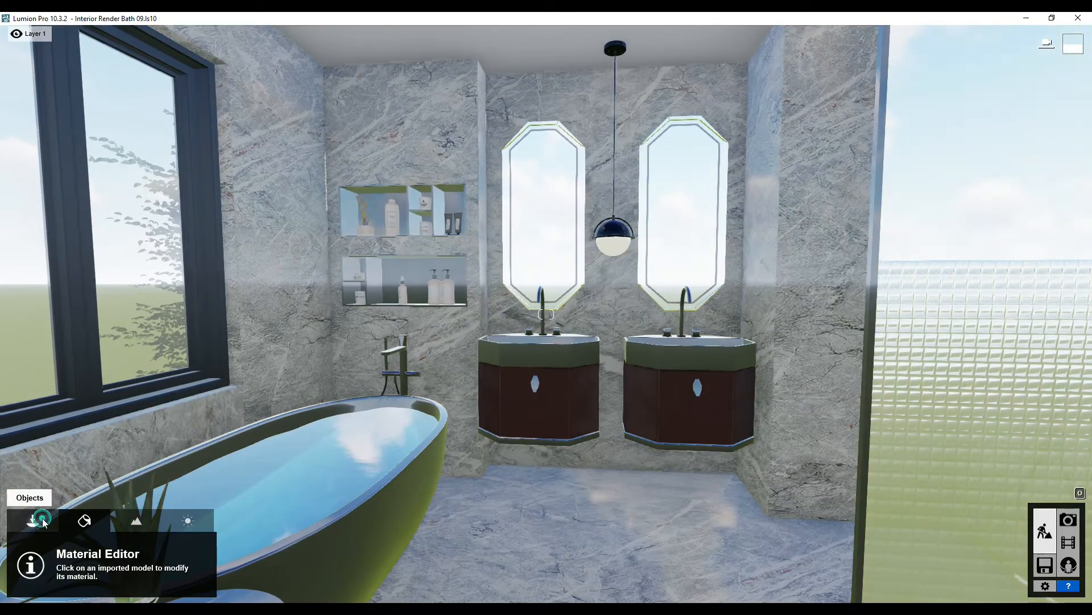
Place a Reflection Control on the bathroom floor in front of the sinks and raise it vertically to about vanity height
{"action": "left_click", "coordinate": [32, 519]}
{"action": "left_click", "coordinate": [246, 555]}
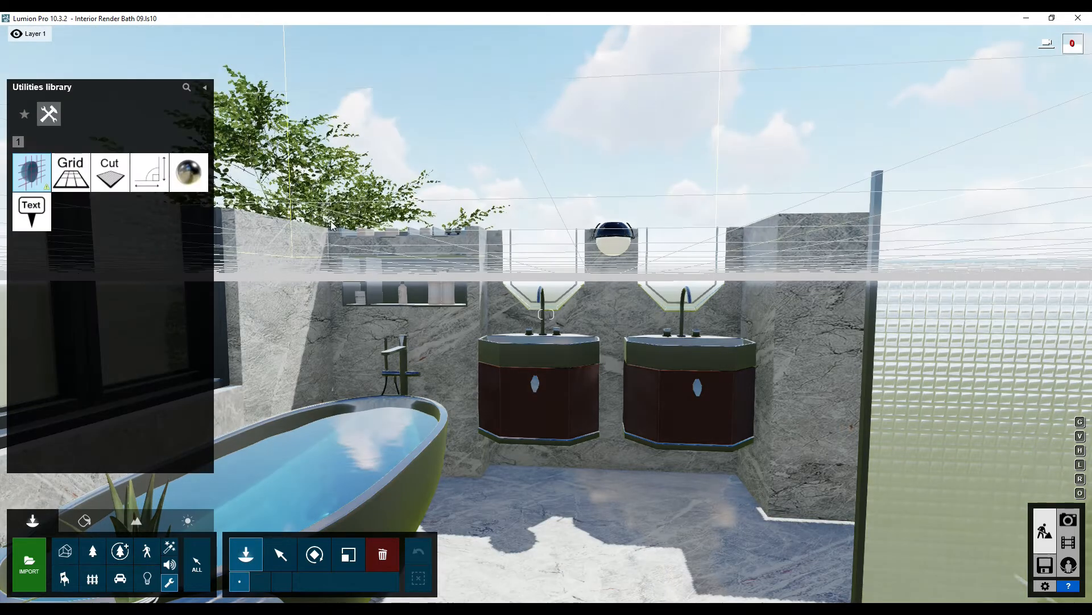
{"action": "left_click", "coordinate": [188, 171]}
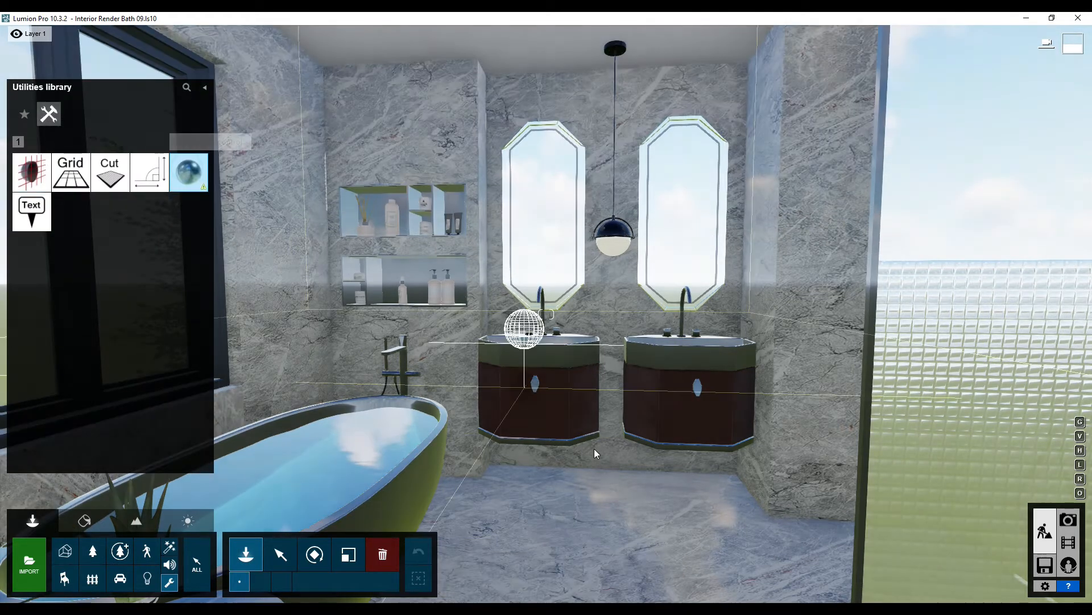
{"action": "left_click", "coordinate": [582, 553]}
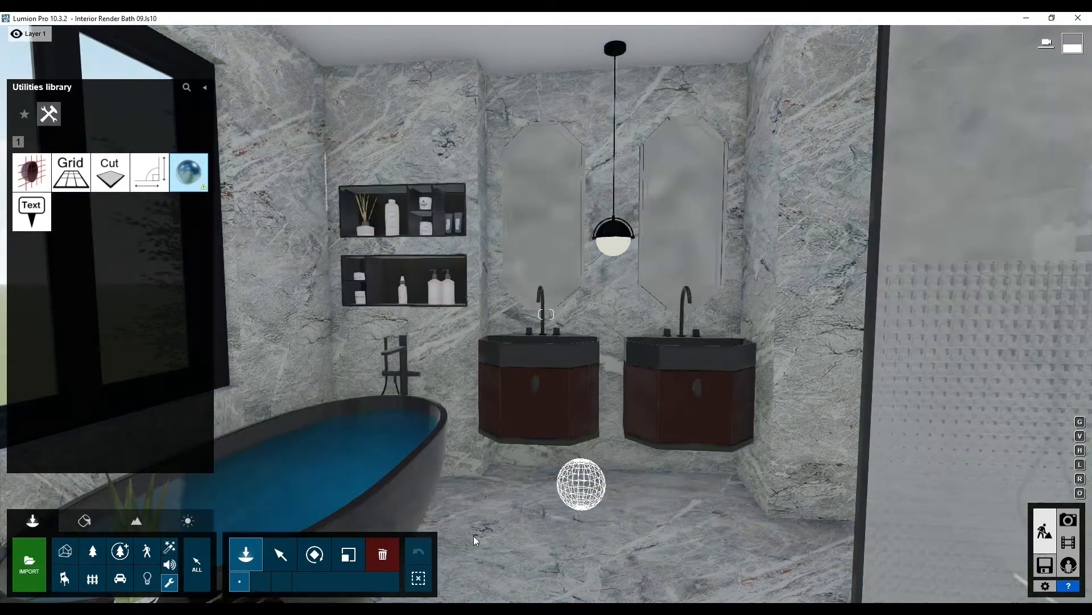
{"action": "left_click", "coordinate": [280, 557]}
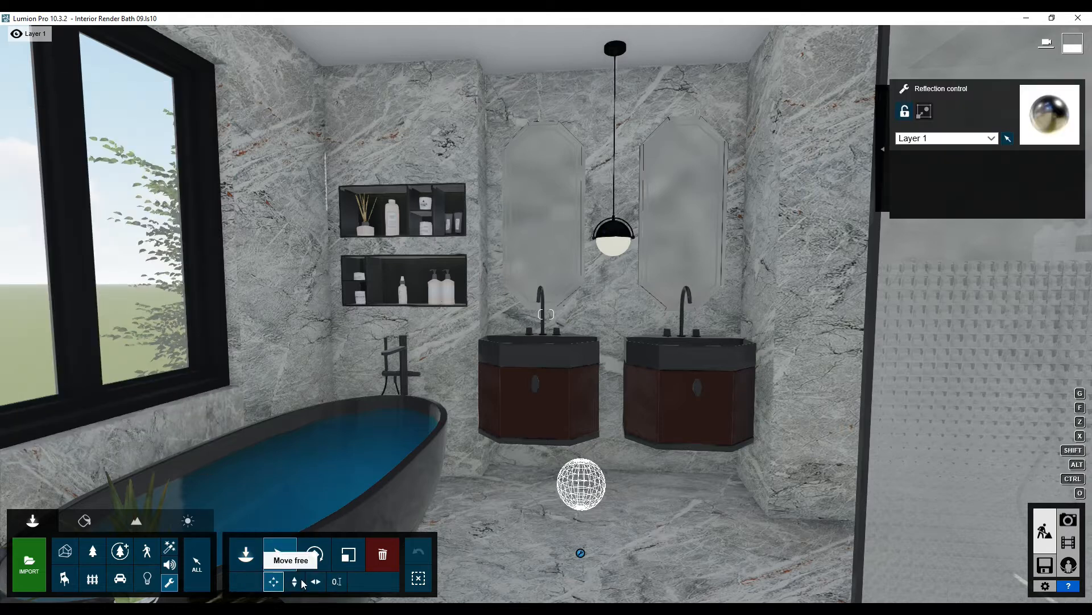
{"action": "left_click_drag", "start_coordinate": [580, 552], "coordinate": [574, 530]}
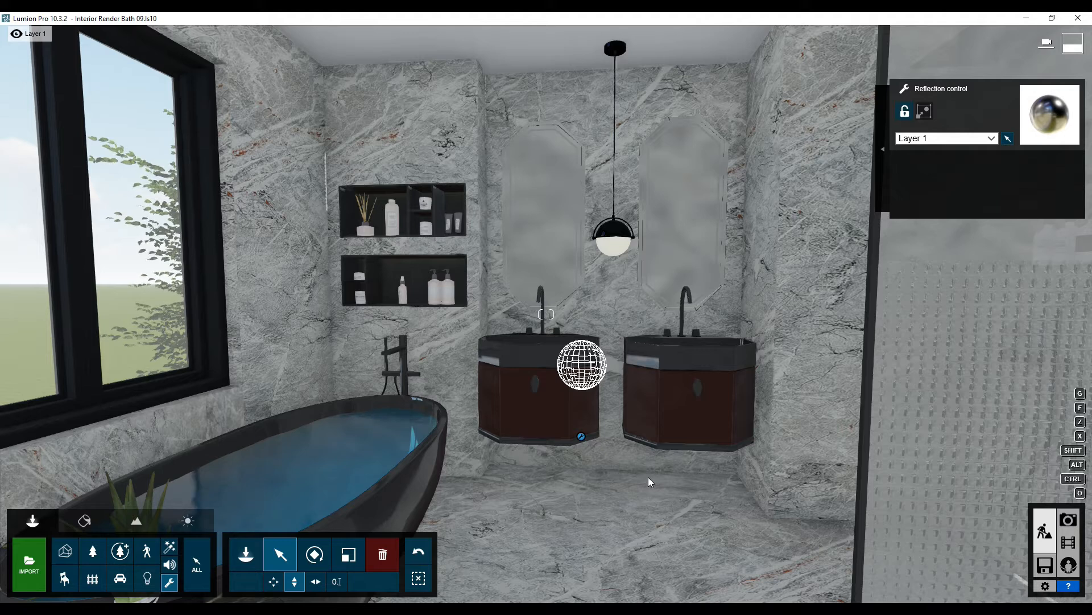
Open photo slot 2 in Photo mode, increase the focal length, reposition the camera and store the view
{"action": "left_click", "coordinate": [1068, 519]}
{"action": "left_click", "coordinate": [168, 527]}
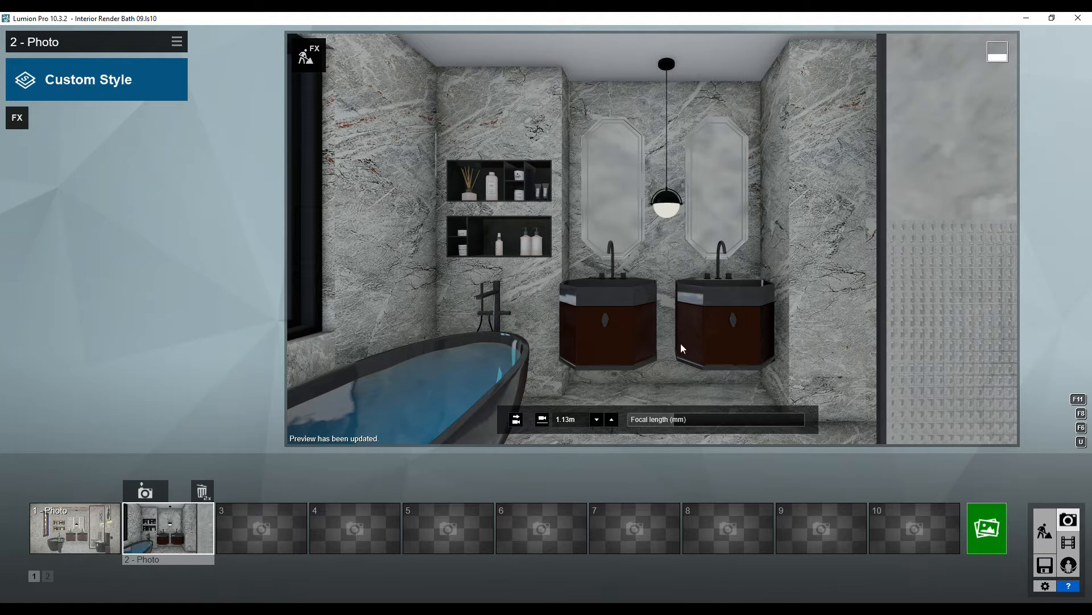
{"action": "left_click_drag", "start_coordinate": [676, 420], "coordinate": [706, 423]}
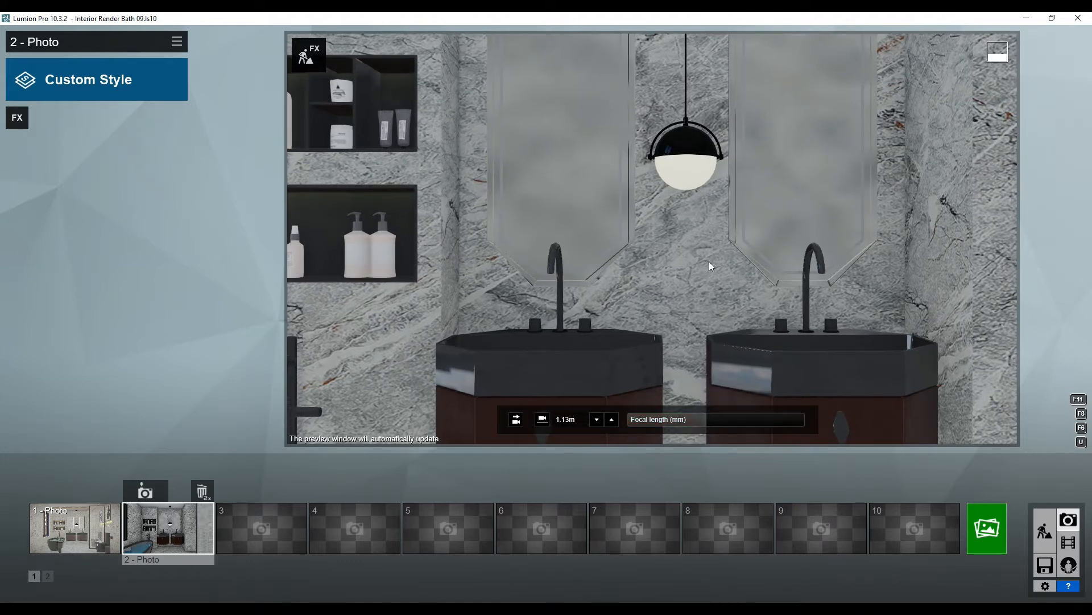
{"action": "key", "text": "q"}
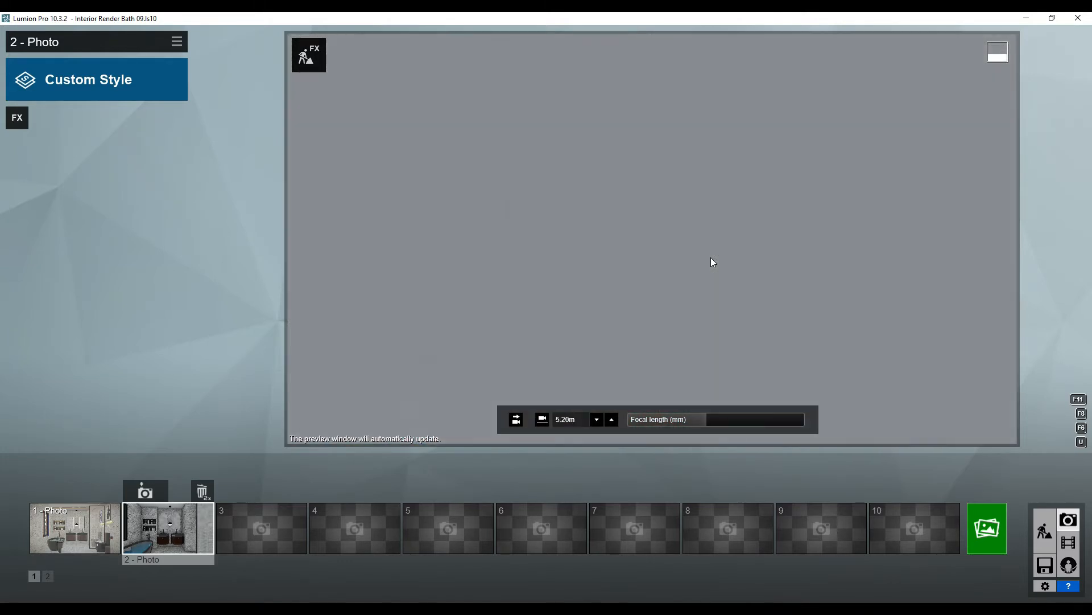
{"action": "left_click", "coordinate": [150, 496]}
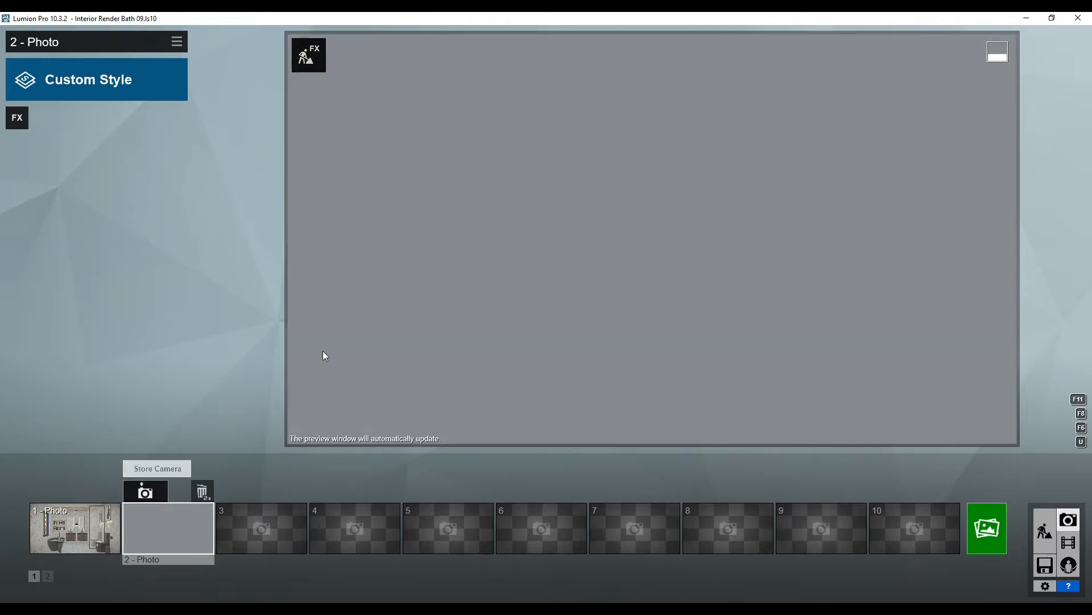
Add the Near Clip Plane effect to photo 2 and increase its clip distance to cut away the obstructing wall
{"action": "left_click", "coordinate": [17, 117]}
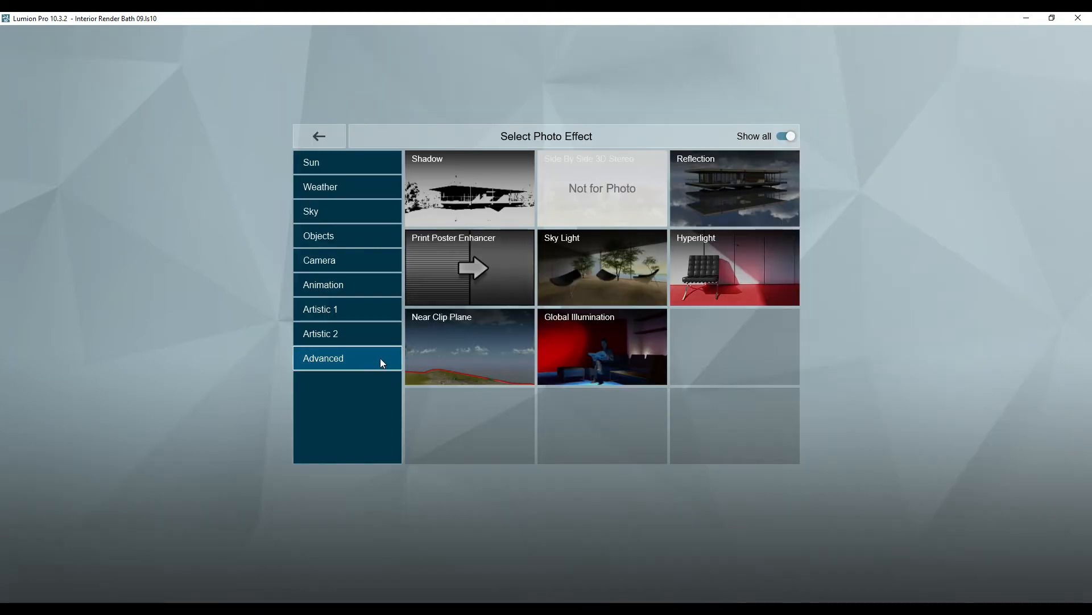
{"action": "left_click", "coordinate": [455, 351]}
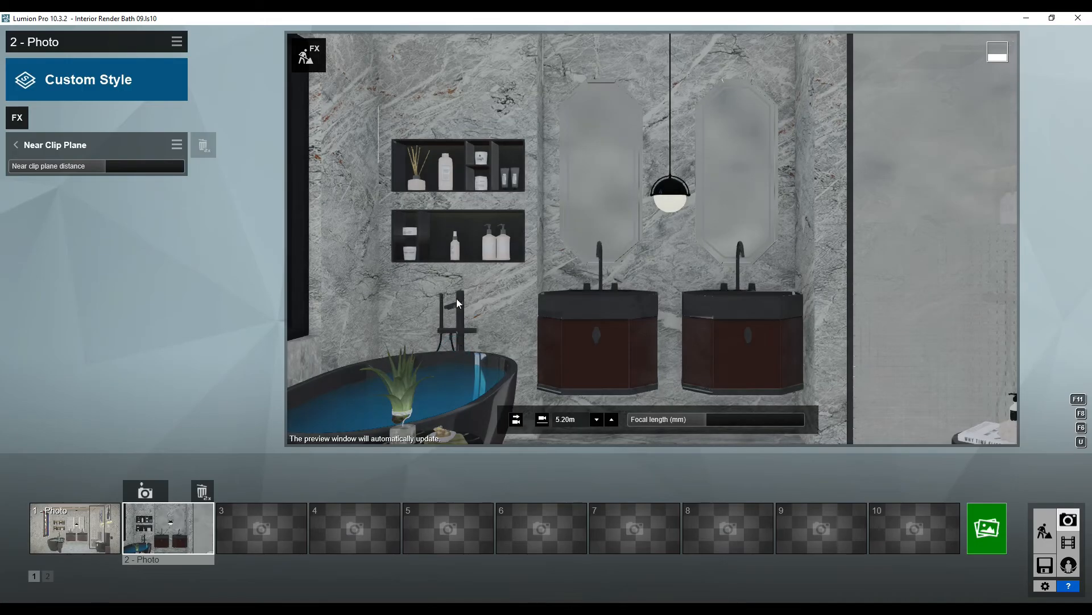
{"action": "left_click_drag", "start_coordinate": [126, 164], "coordinate": [134, 164]}
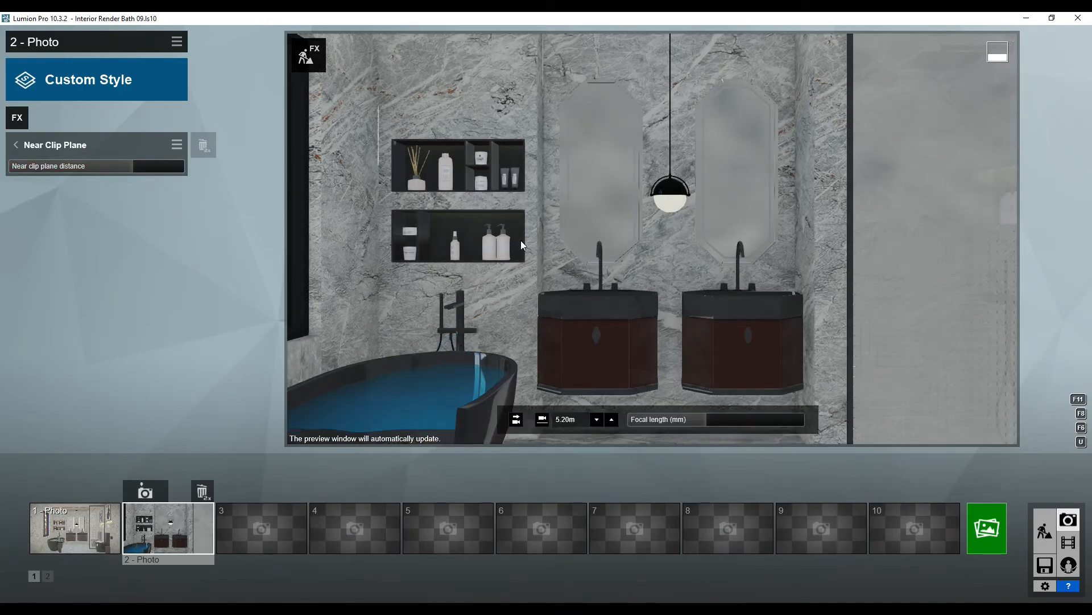
Pull the camera back to frame the whole bathroom, fine-tune the near clip plane distance and store the view in photo 2
{"action": "scroll", "coordinate": [607, 257], "scroll_direction": "down", "scroll_amount": 5}
{"action": "scroll", "coordinate": [607, 256], "scroll_direction": "down", "scroll_amount": 2}
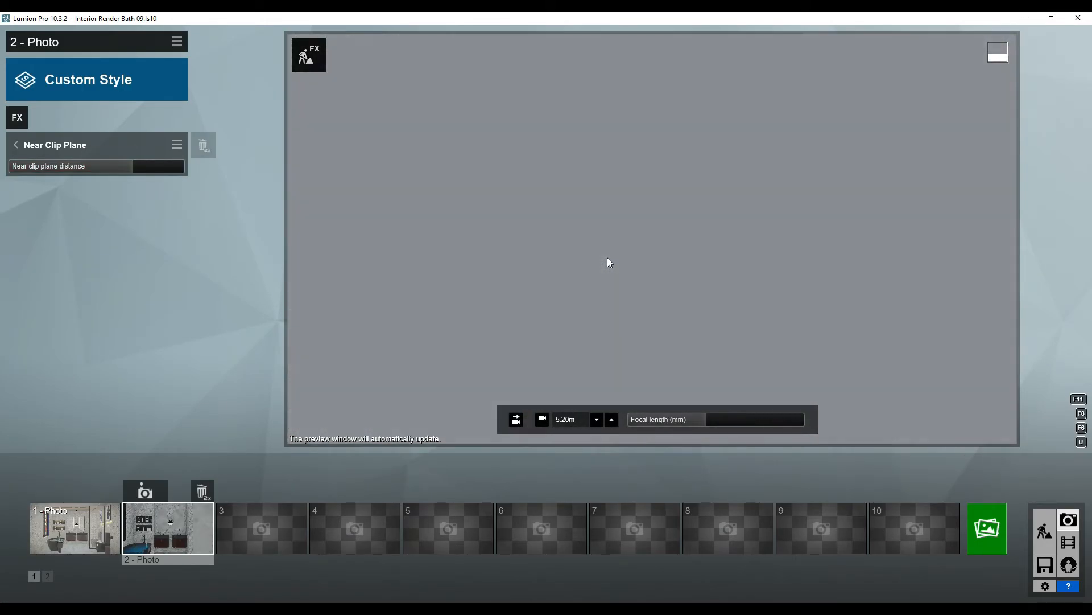
{"action": "left_click_drag", "start_coordinate": [135, 167], "coordinate": [138, 165]}
{"action": "scroll", "coordinate": [580, 203], "scroll_direction": "down", "scroll_amount": 3}
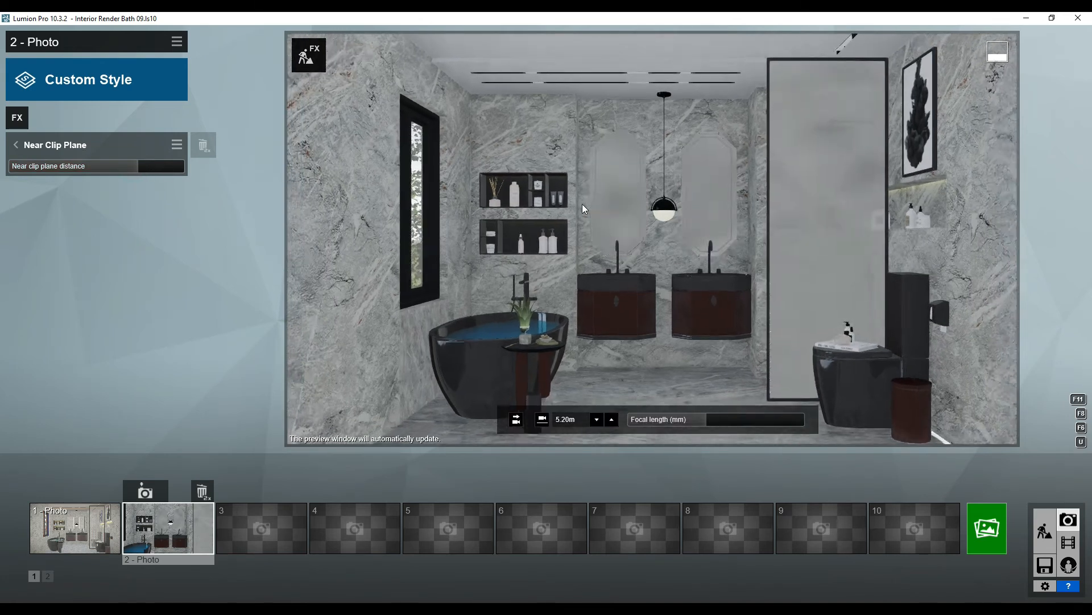
{"action": "left_click_drag", "start_coordinate": [137, 165], "coordinate": [139, 165]}
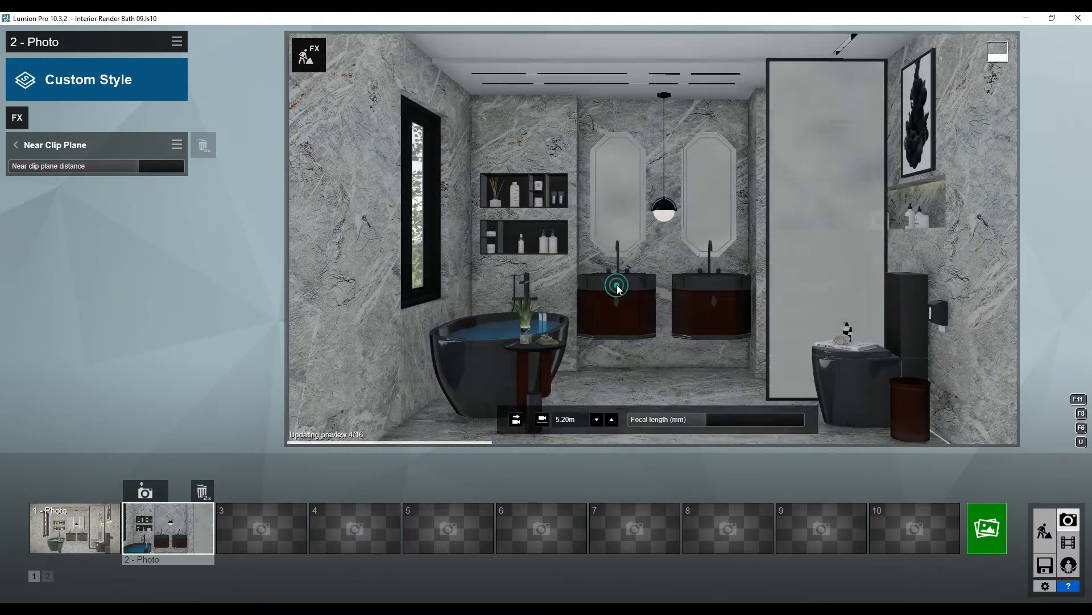
{"action": "left_click", "coordinate": [145, 490]}
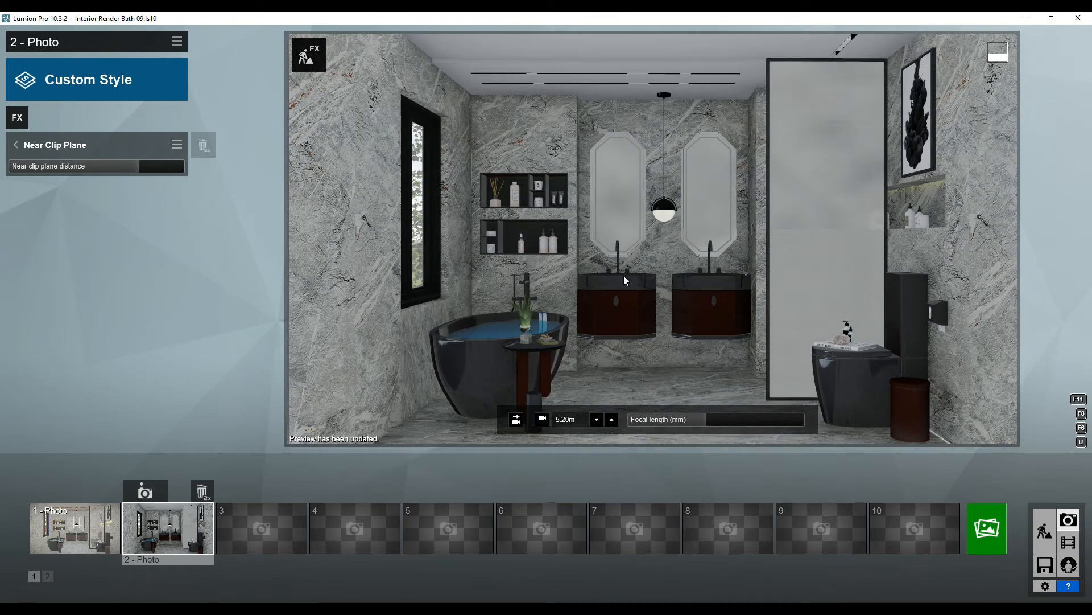
Add the Shadow effect with the Sharp shadow type and turn on fine detail shadows
{"action": "left_click", "coordinate": [17, 117]}
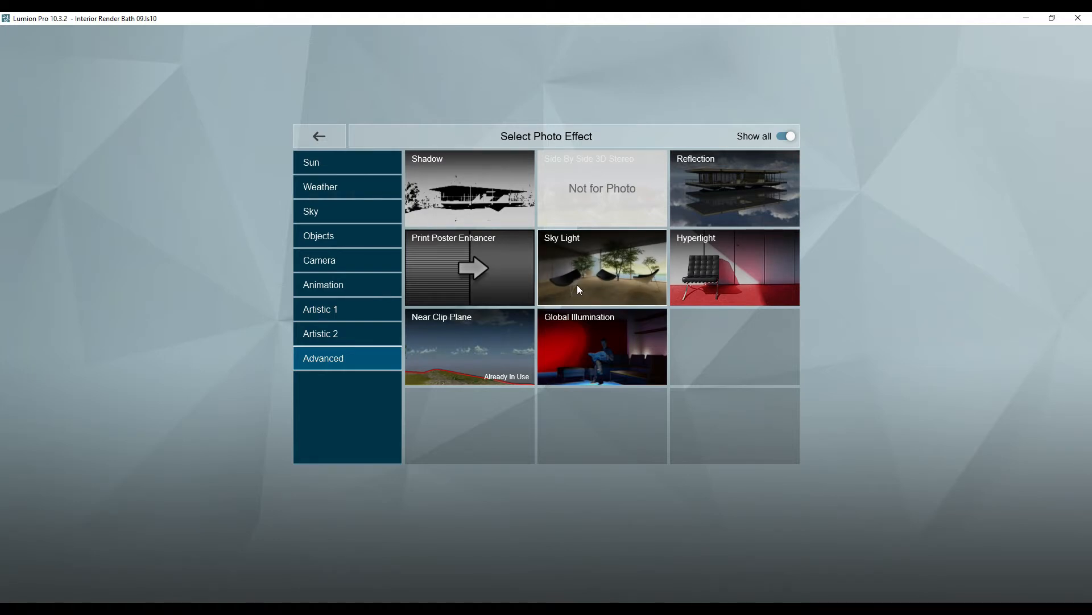
{"action": "left_click", "coordinate": [488, 175]}
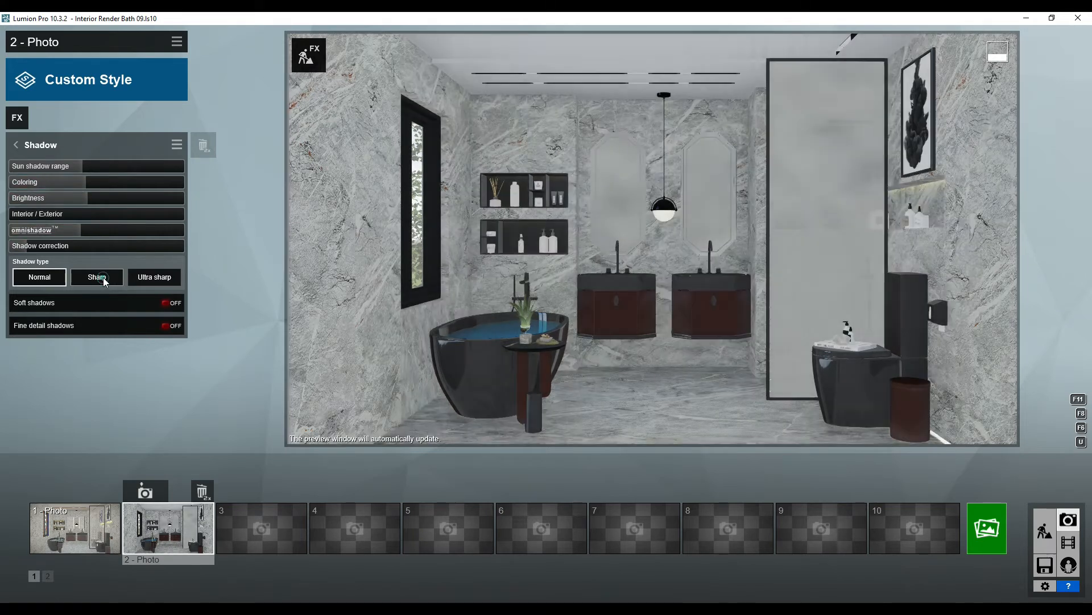
{"action": "left_click", "coordinate": [104, 277]}
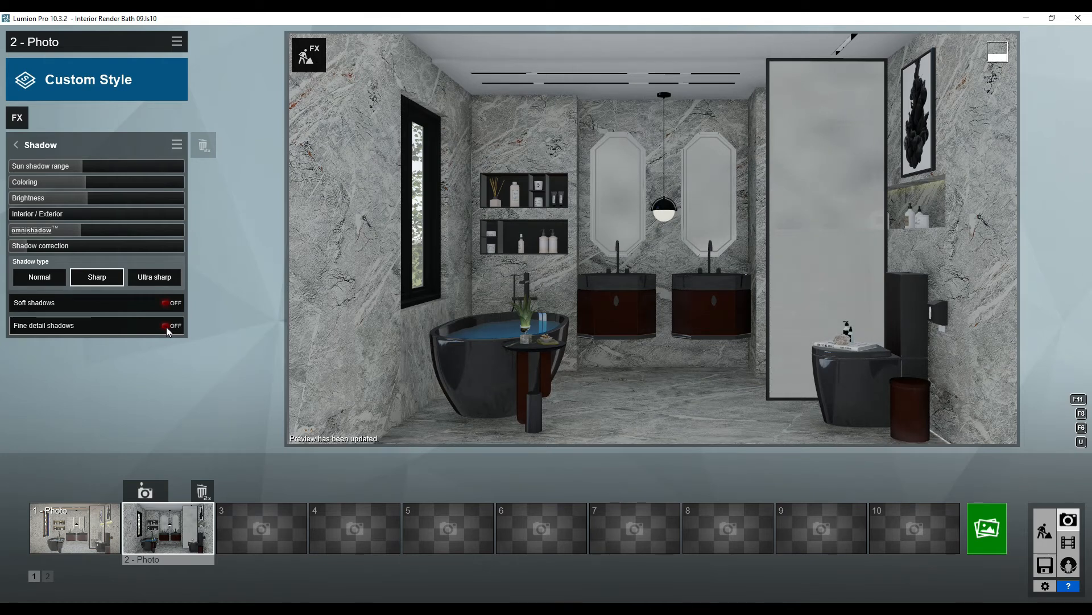
{"action": "left_click", "coordinate": [166, 326]}
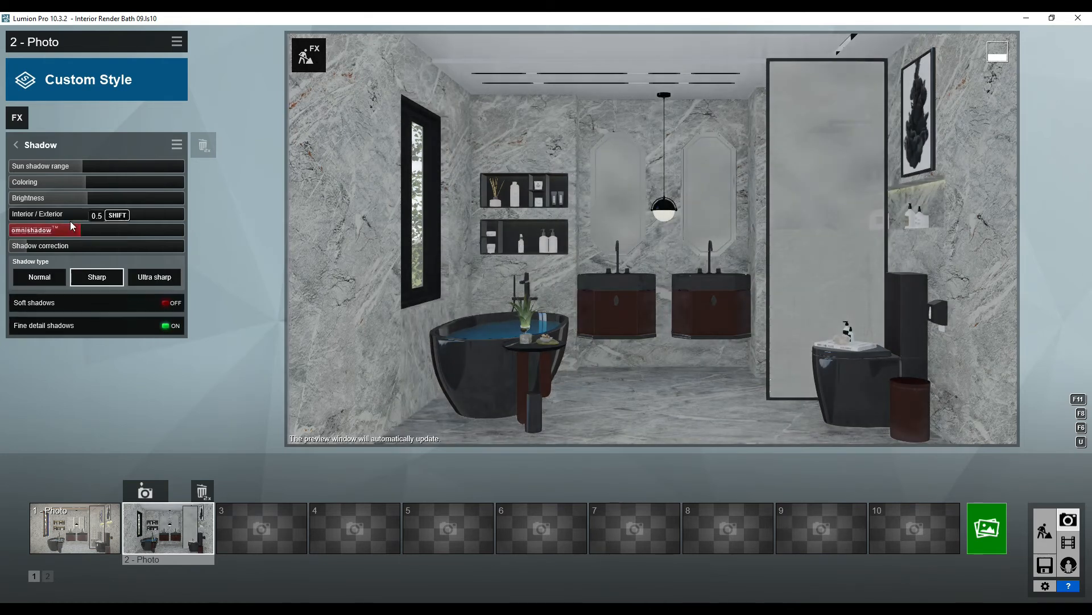
Set shadow coloring to 0.0, minimize brightness, and raise Interior / Exterior, omnishadow and shadow correction to around mid-range
{"action": "left_click_drag", "start_coordinate": [59, 183], "coordinate": [50, 185]}
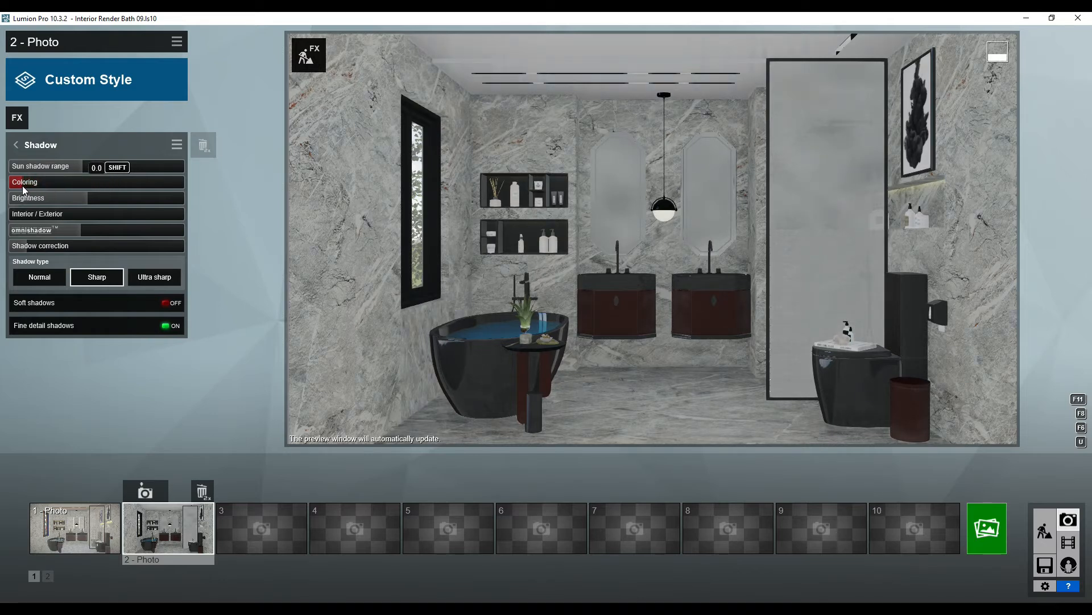
{"action": "left_click_drag", "start_coordinate": [79, 200], "coordinate": [25, 200]}
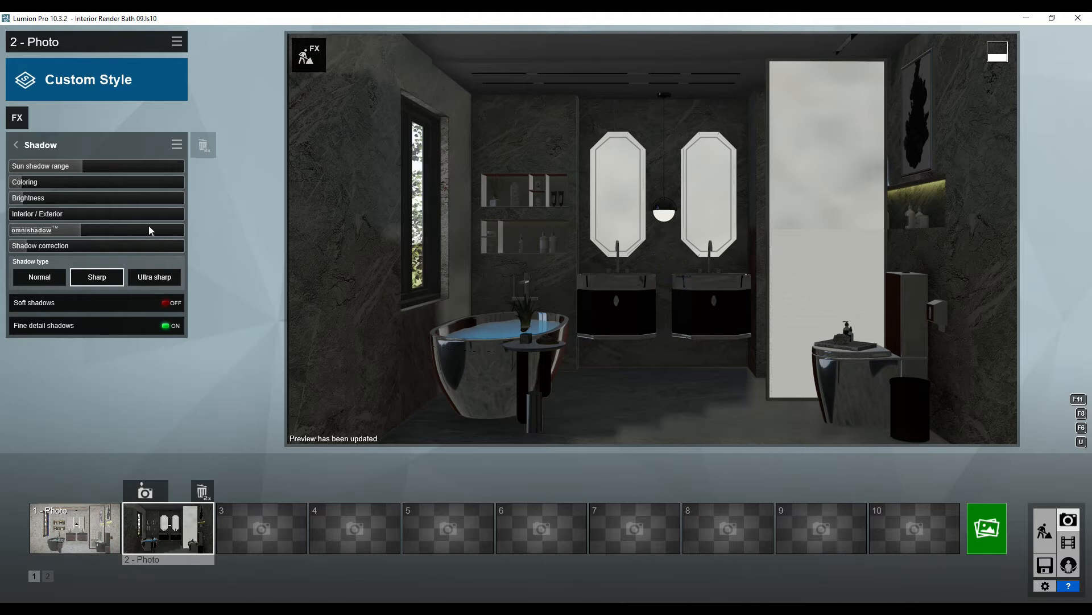
{"action": "left_click_drag", "start_coordinate": [25, 214], "coordinate": [34, 220]}
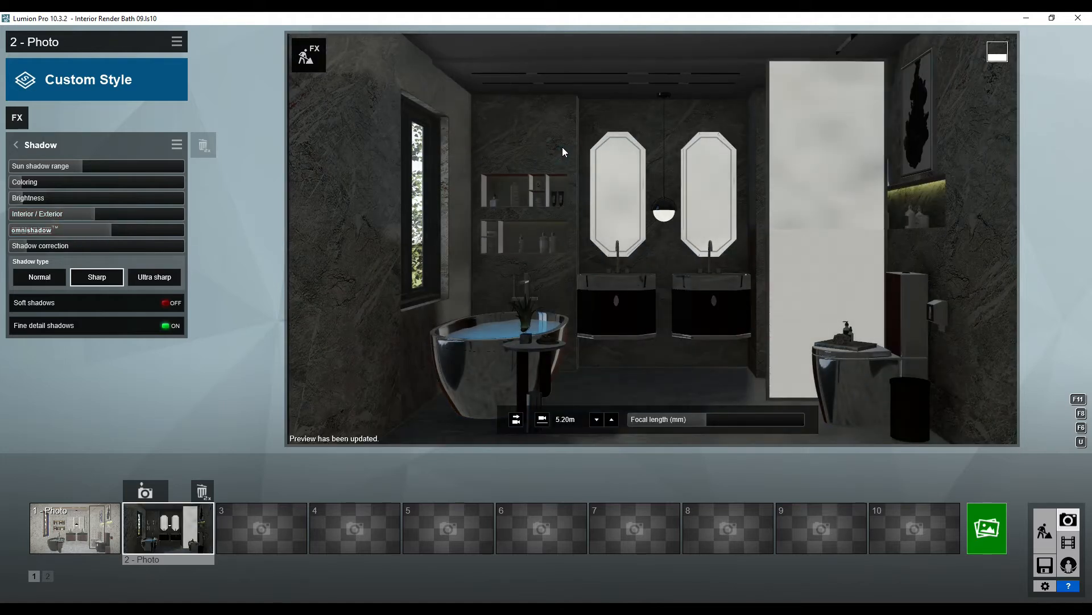
{"action": "left_click", "coordinate": [43, 245]}
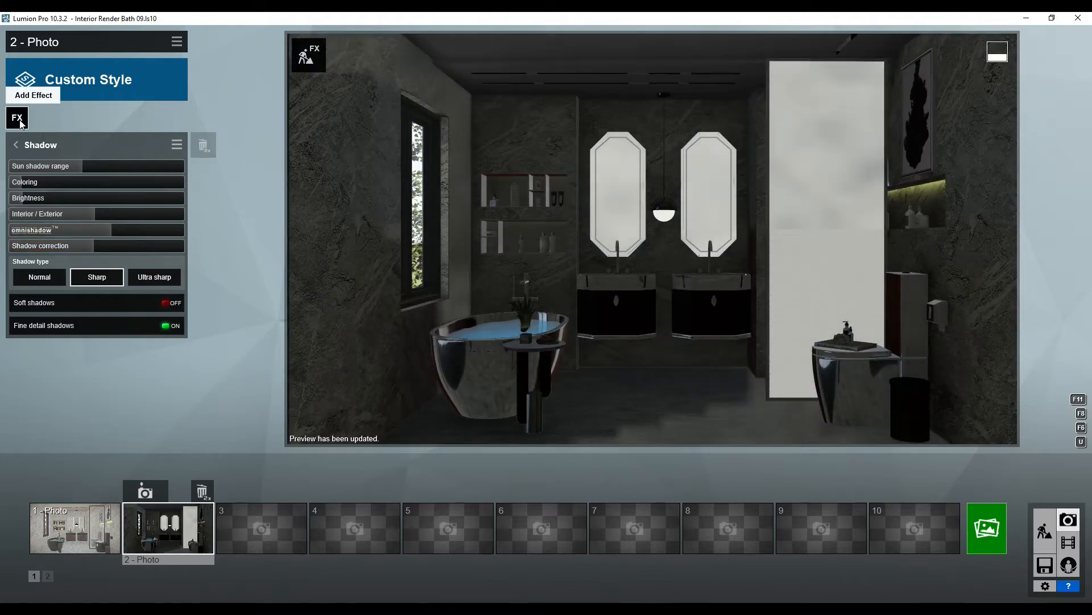
Add the Reflection effect, raise the reflection threshold to about mid-range and turn on Speedray reflections
{"action": "left_click", "coordinate": [19, 121]}
{"action": "left_click", "coordinate": [716, 185]}
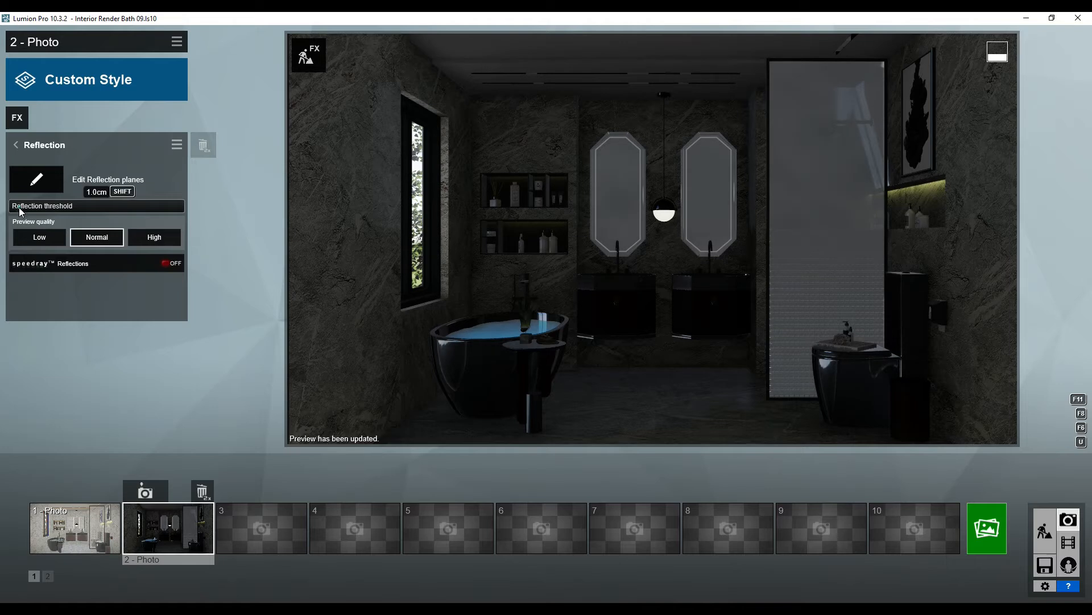
{"action": "left_click_drag", "start_coordinate": [20, 210], "coordinate": [80, 208]}
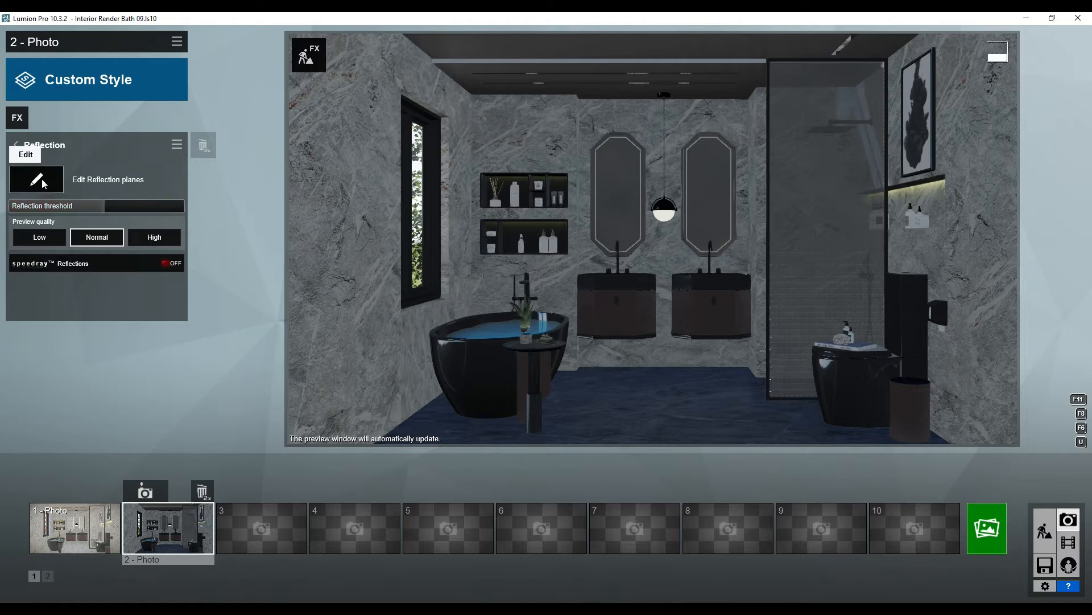
{"action": "left_click", "coordinate": [170, 264]}
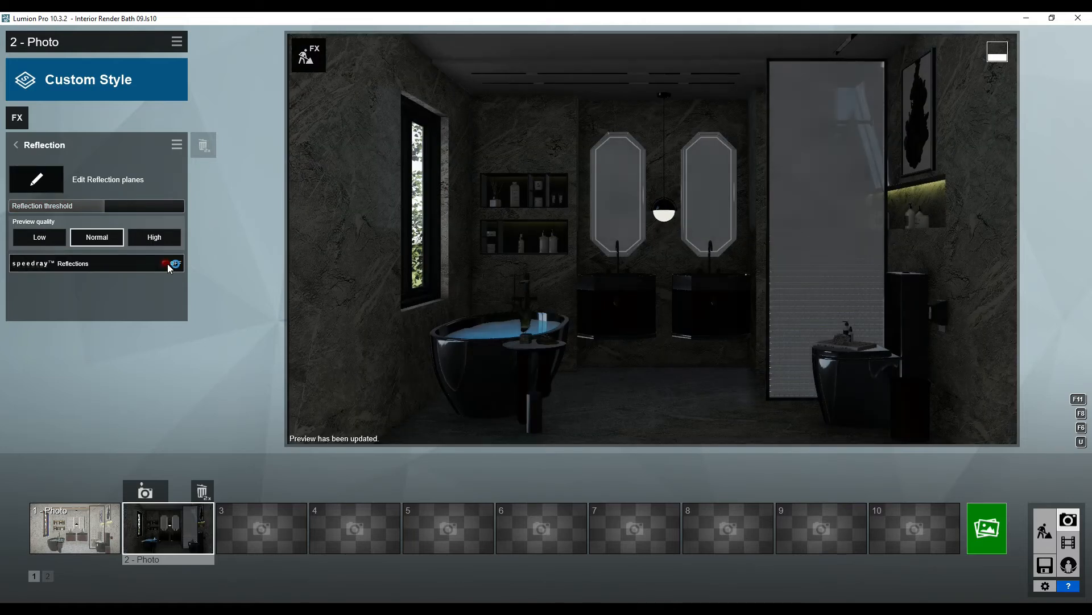
{"action": "left_click", "coordinate": [168, 265]}
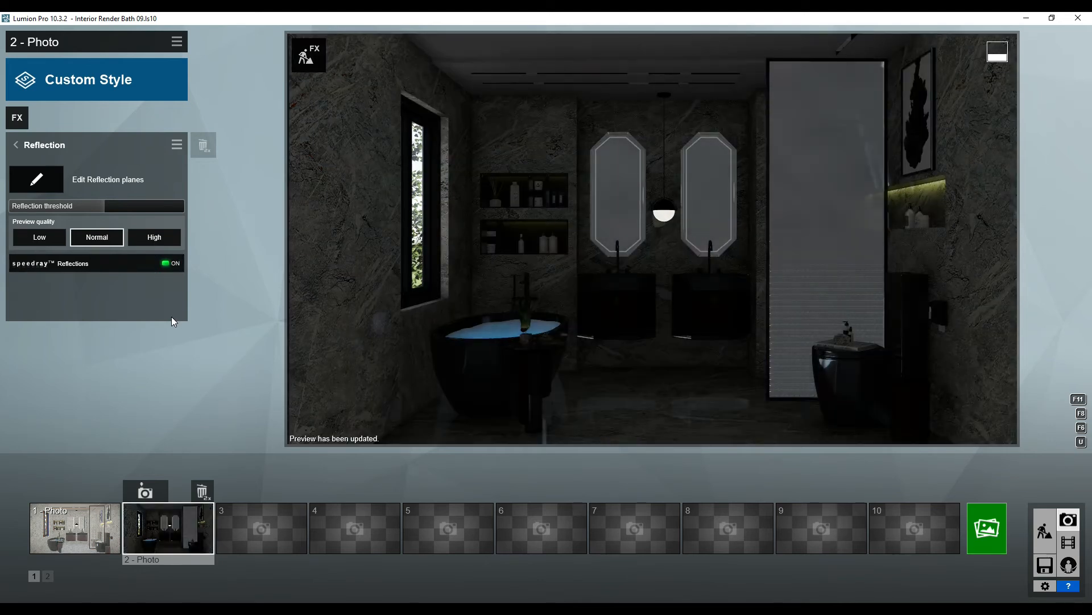
Add reflection planes on the mirror above the sinks and on the shower glass panel
{"action": "left_click", "coordinate": [32, 180]}
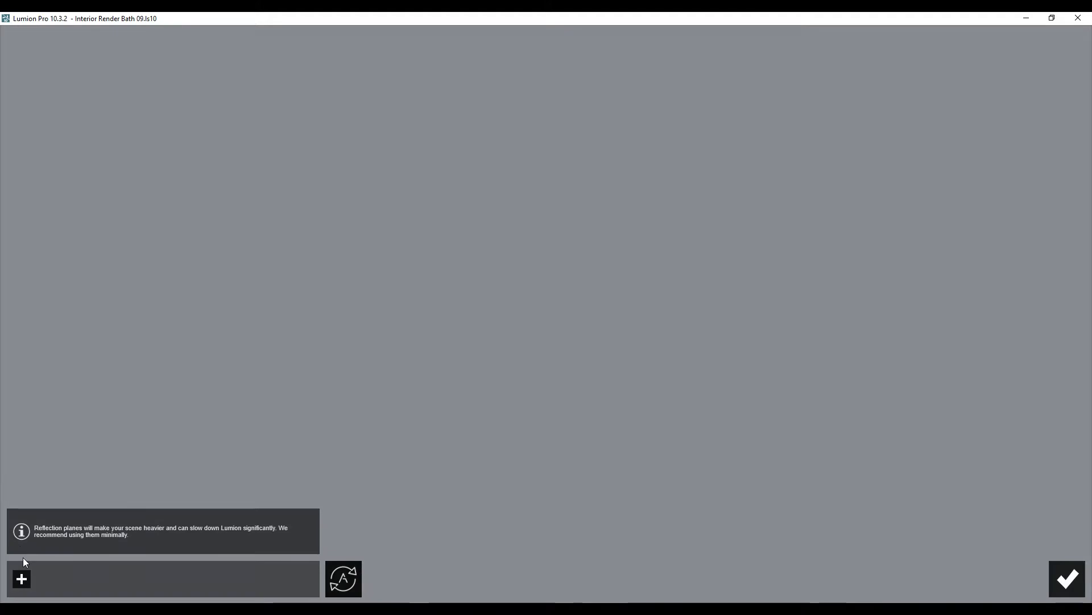
{"action": "left_click", "coordinate": [23, 579]}
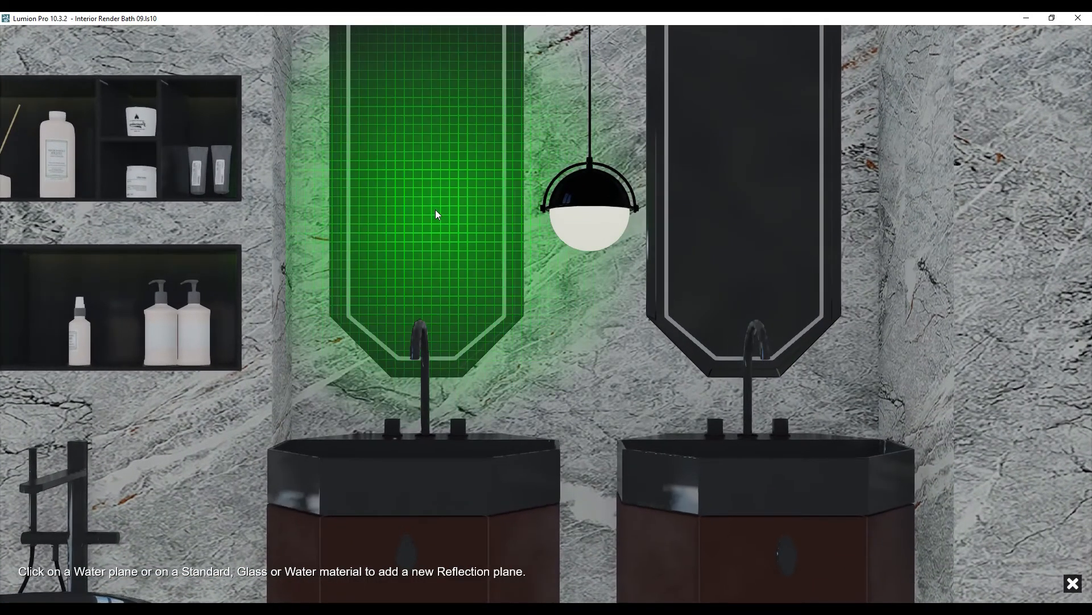
{"action": "left_click", "coordinate": [434, 209]}
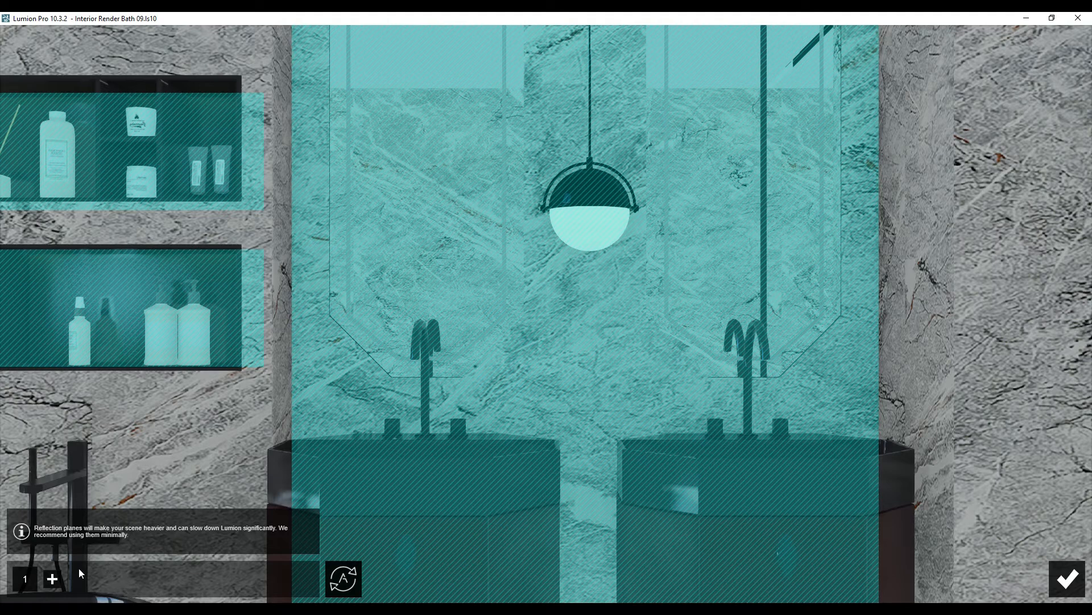
{"action": "left_click", "coordinate": [52, 579]}
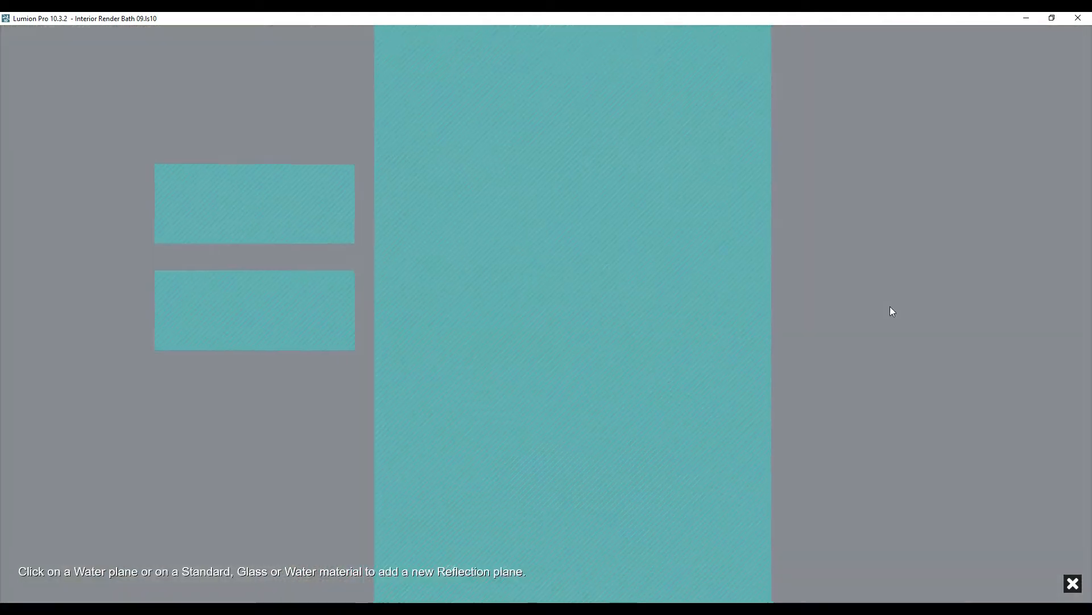
{"action": "key", "text": "d"}
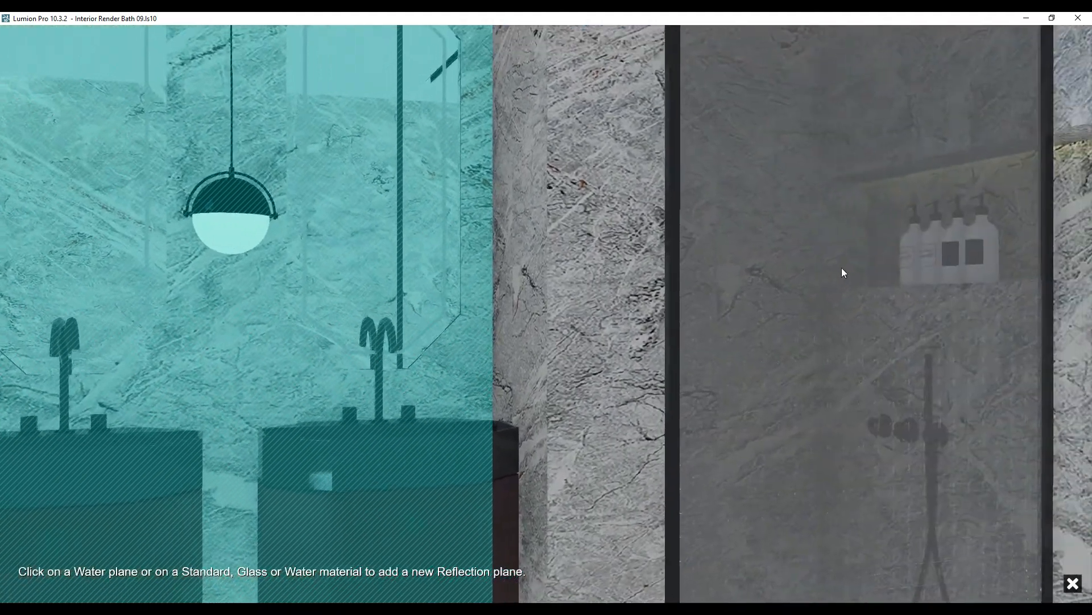
{"action": "left_click", "coordinate": [837, 260]}
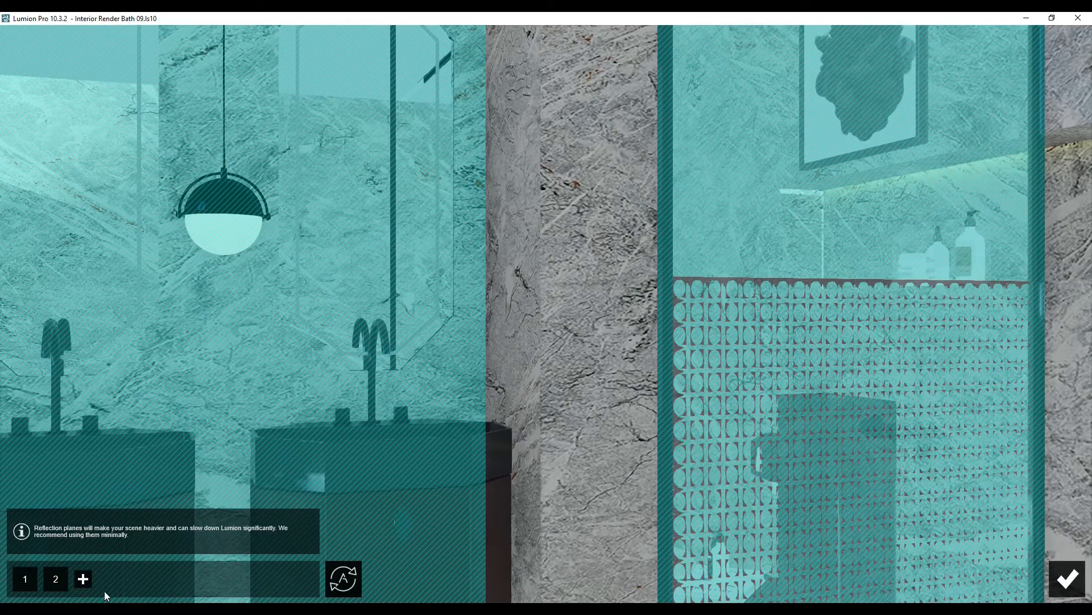
Add four reflection planes over the bathtub's water surface, then finish editing the Reflection effect
{"action": "left_click", "coordinate": [83, 579]}
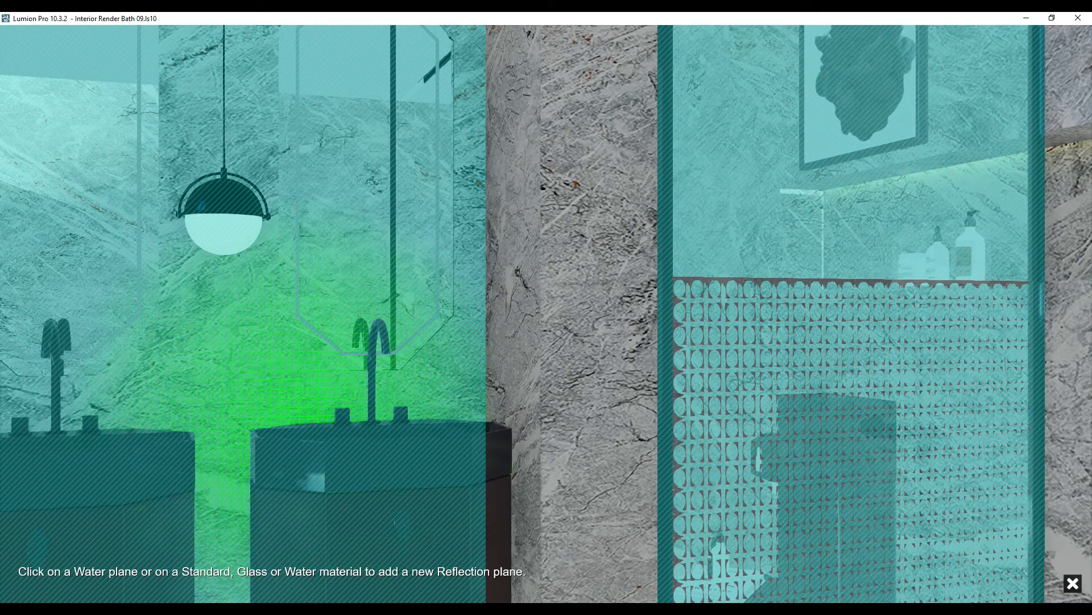
{"action": "right_click_drag", "start_coordinate": [364, 401], "coordinate": [228, 438]}
{"action": "right_click_drag", "start_coordinate": [796, 370], "coordinate": [643, 414]}
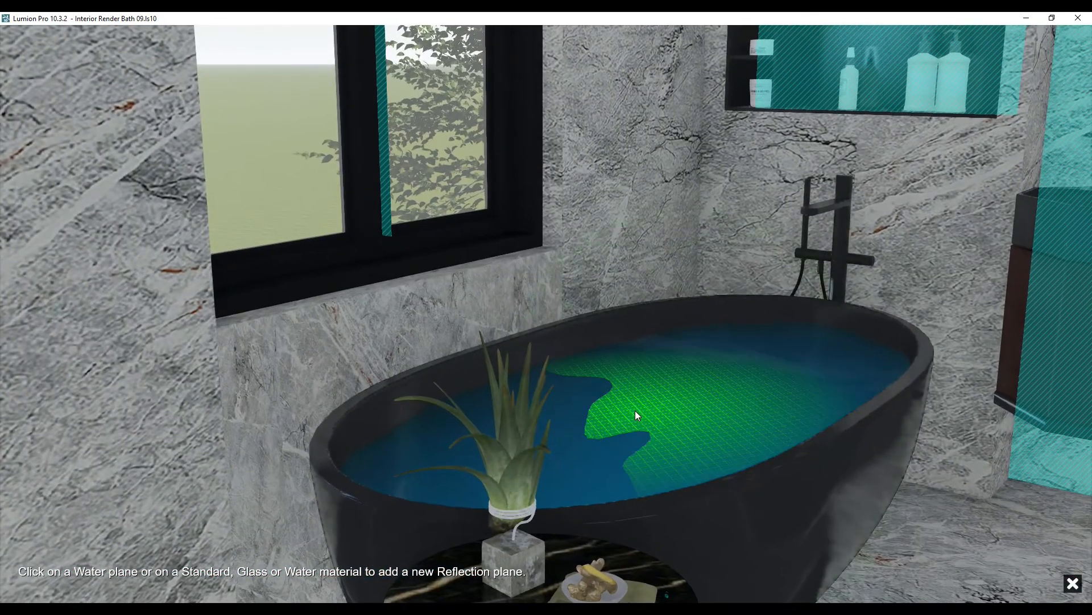
{"action": "left_click", "coordinate": [635, 411]}
{"action": "left_click", "coordinate": [112, 578]}
{"action": "left_click", "coordinate": [564, 422]}
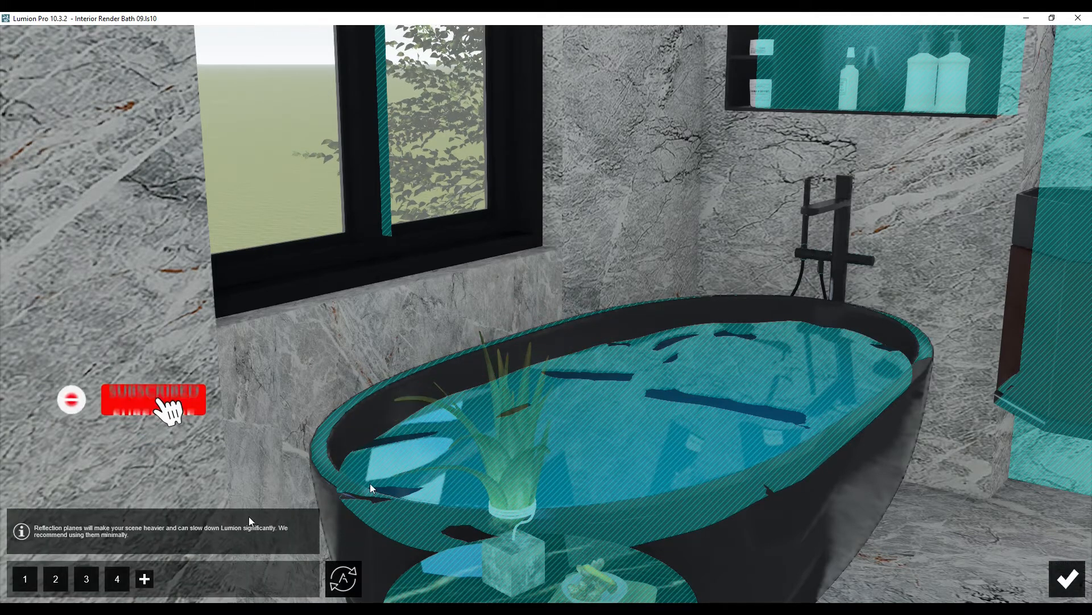
{"action": "left_click", "coordinate": [144, 579]}
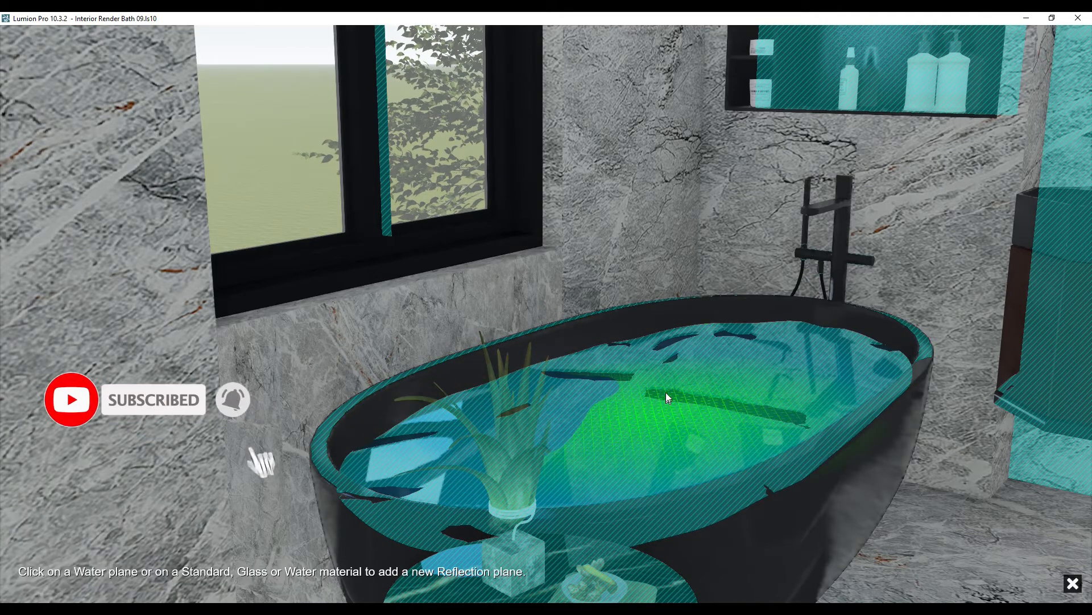
{"action": "left_click", "coordinate": [667, 394]}
{"action": "left_click", "coordinate": [175, 580]}
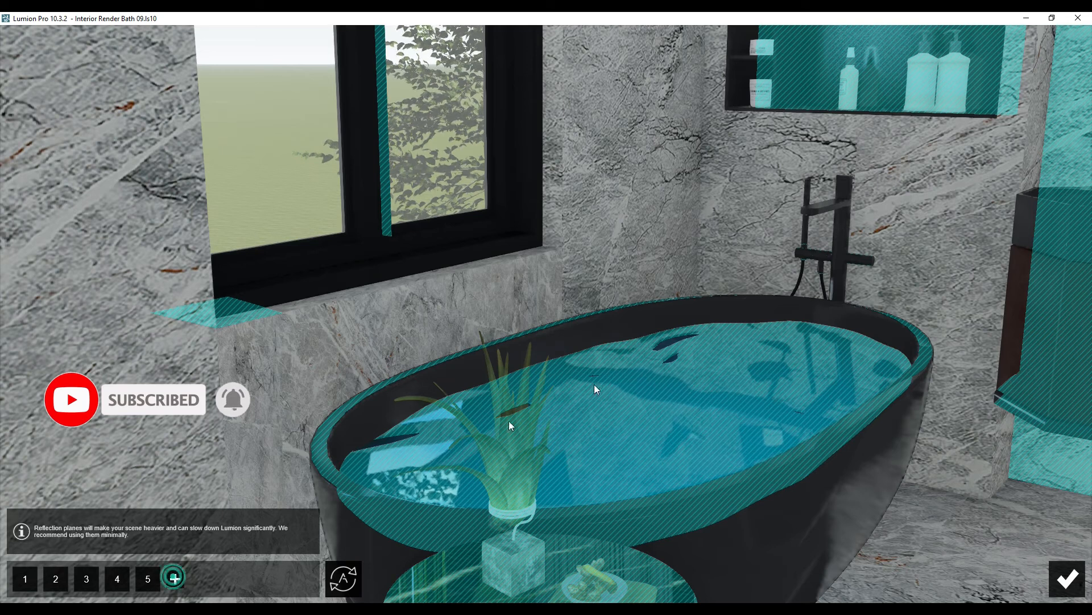
{"action": "left_click", "coordinate": [677, 343]}
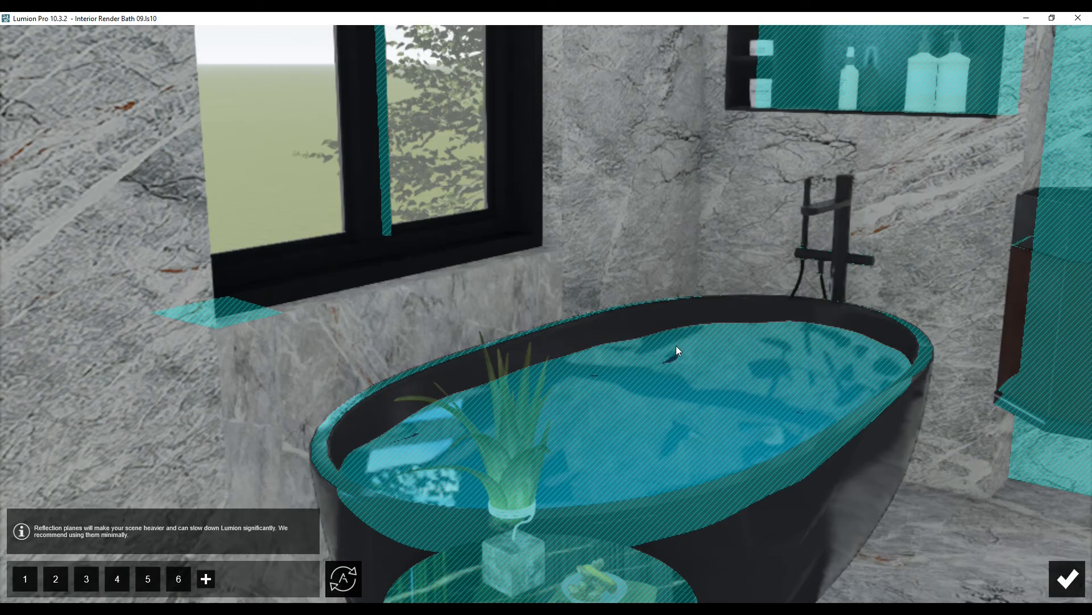
{"action": "left_click", "coordinate": [1069, 576]}
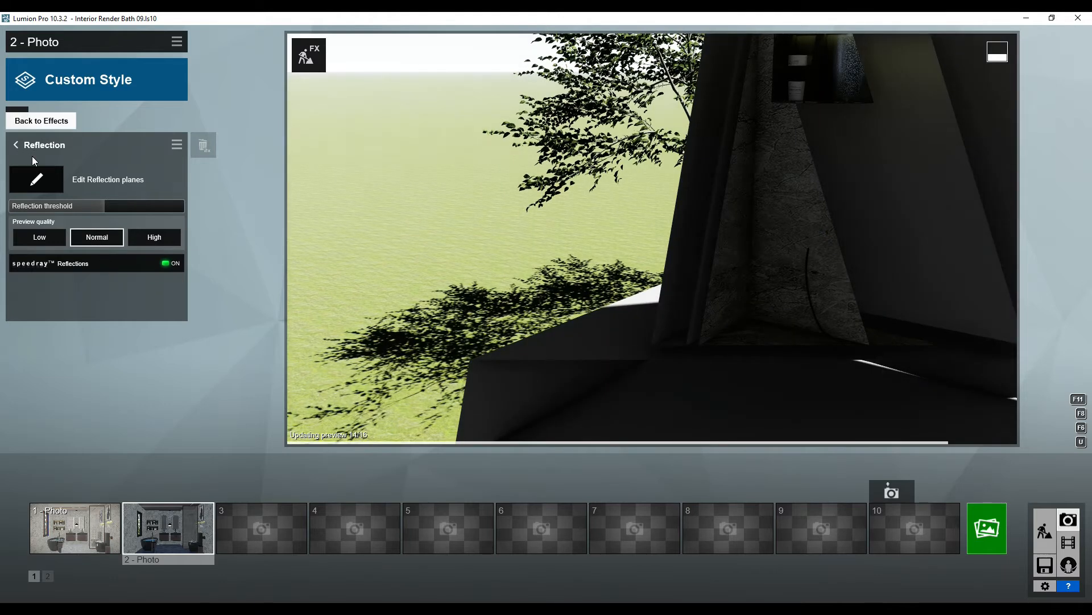
{"action": "left_click", "coordinate": [16, 145]}
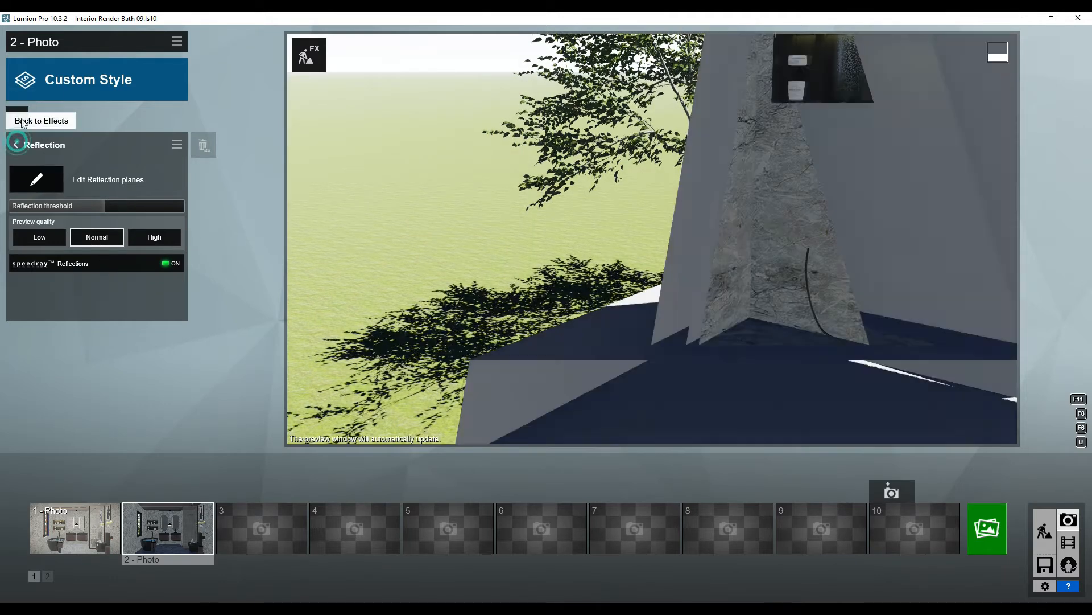
Add the Sky Light effect to photo 2's saved view, with brightness about 1.7 and saturation just below the midpoint
{"action": "left_click", "coordinate": [17, 119]}
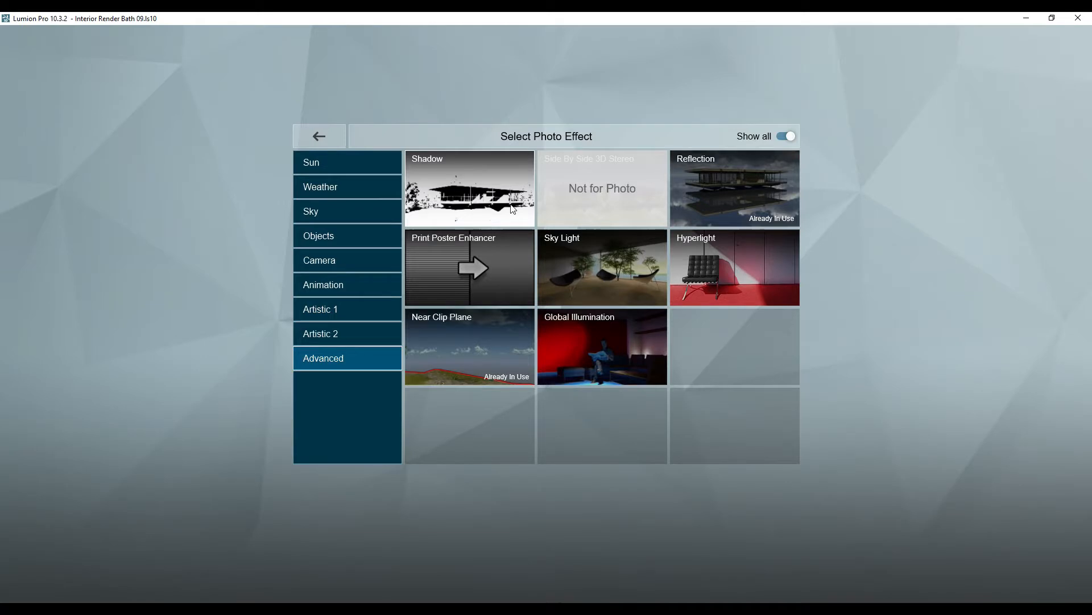
{"action": "left_click", "coordinate": [580, 261]}
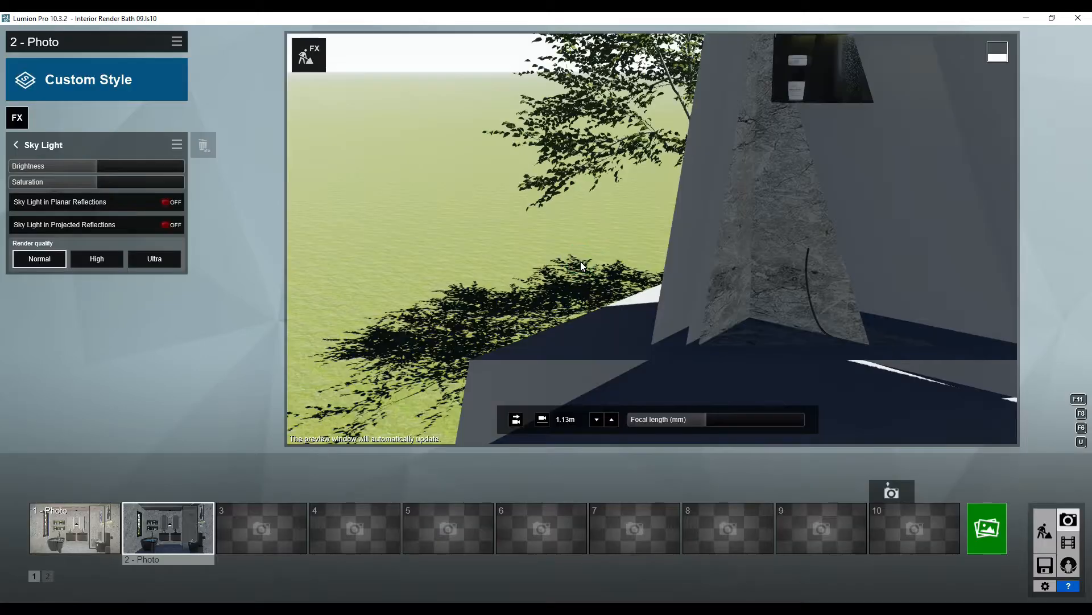
{"action": "left_click", "coordinate": [171, 531]}
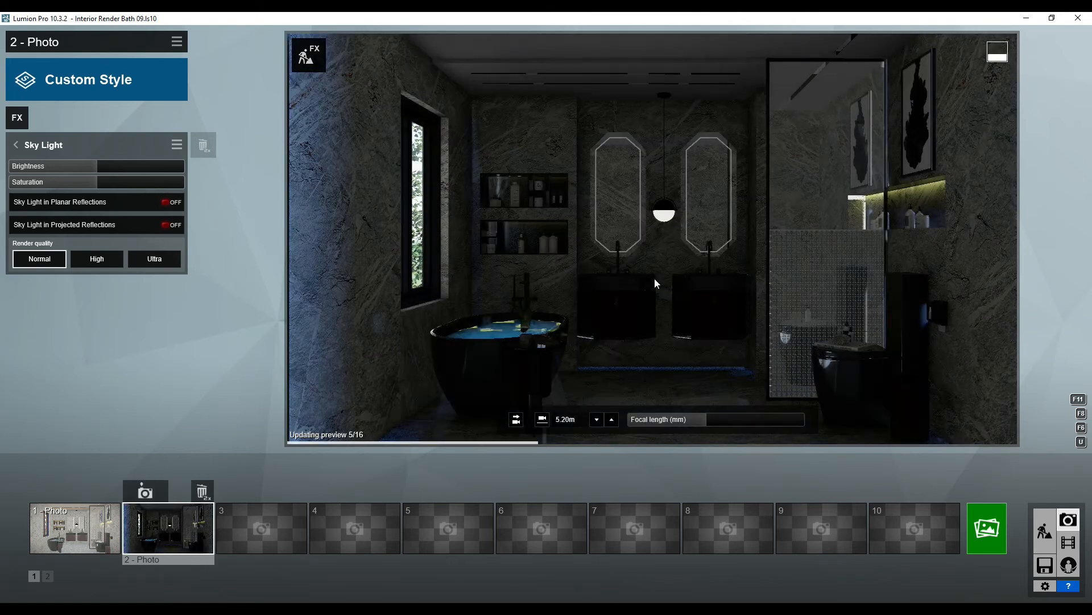
{"action": "left_click_drag", "start_coordinate": [108, 165], "coordinate": [149, 170]}
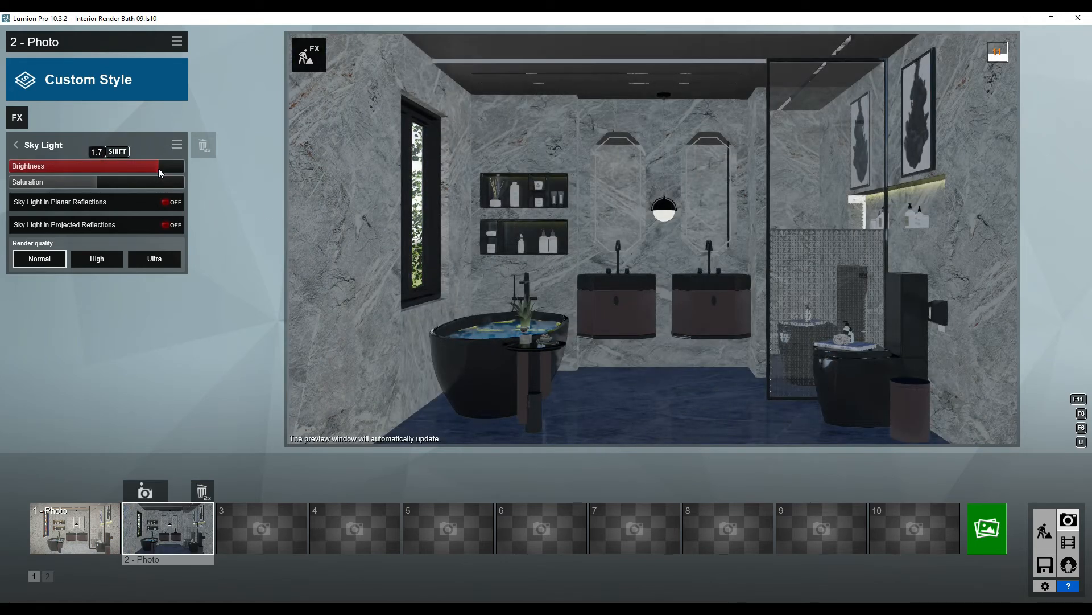
{"action": "left_click", "coordinate": [94, 183]}
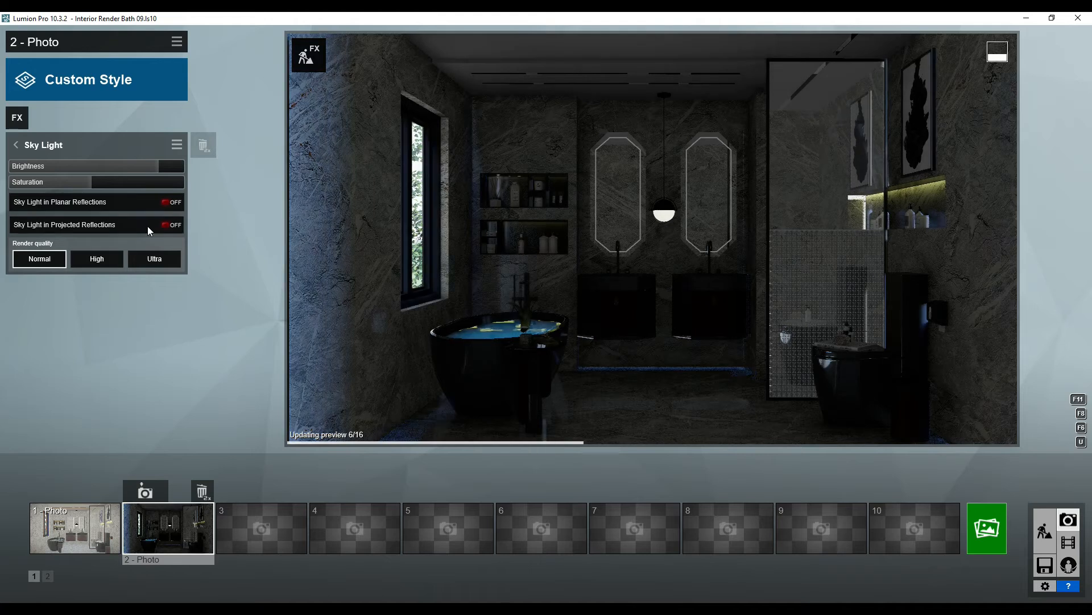
Turn on Sky Light in Projected Reflections, leave planar reflections off, and set the Sky Light render quality to Ultra
{"action": "left_click", "coordinate": [166, 225]}
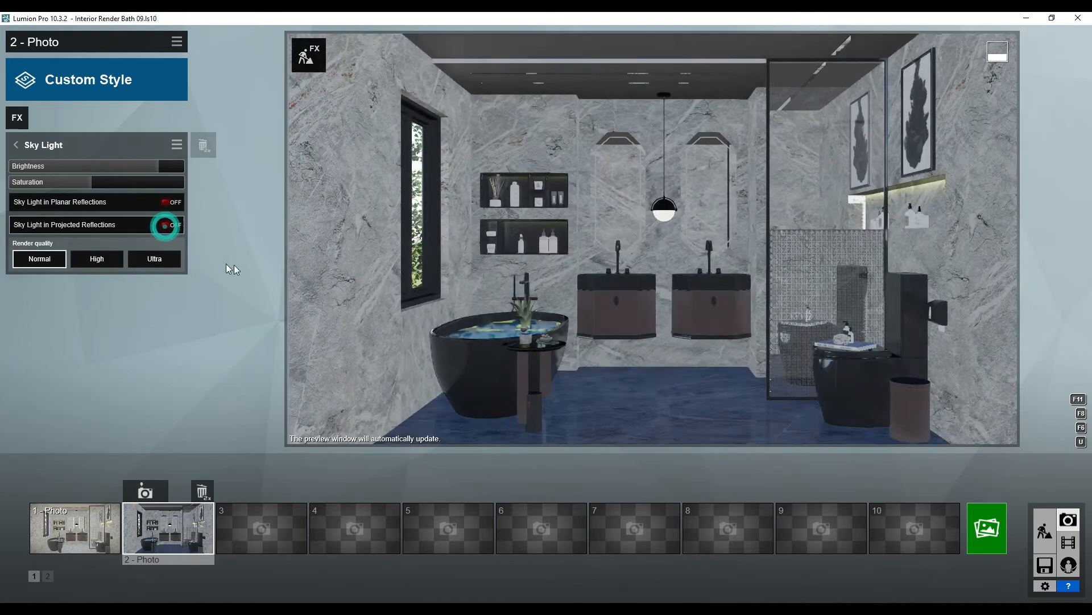
{"action": "left_click", "coordinate": [165, 204]}
{"action": "left_click", "coordinate": [165, 204]}
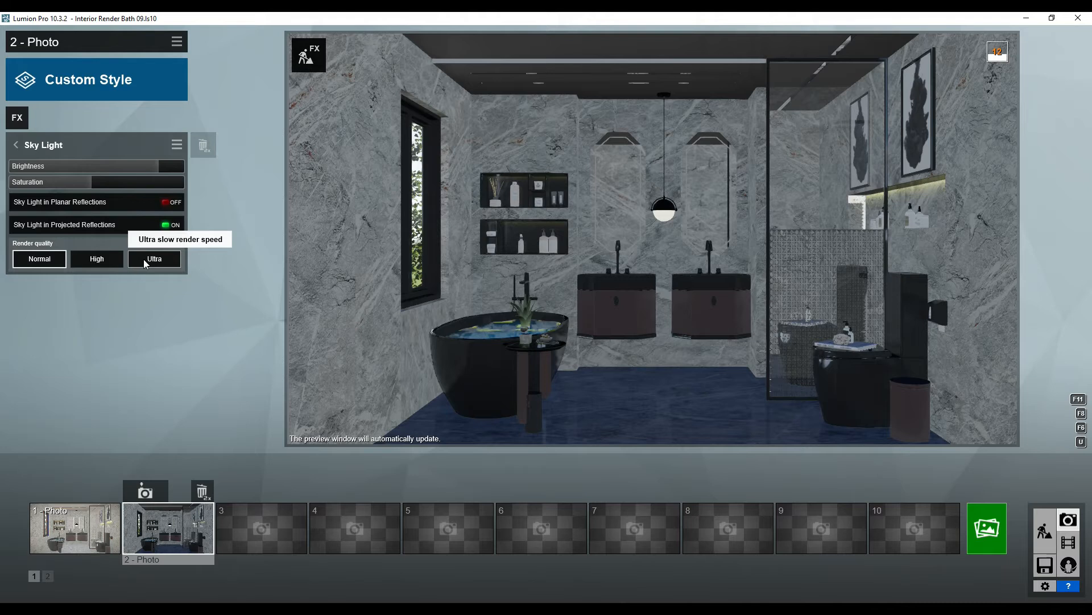
{"action": "left_click", "coordinate": [164, 259]}
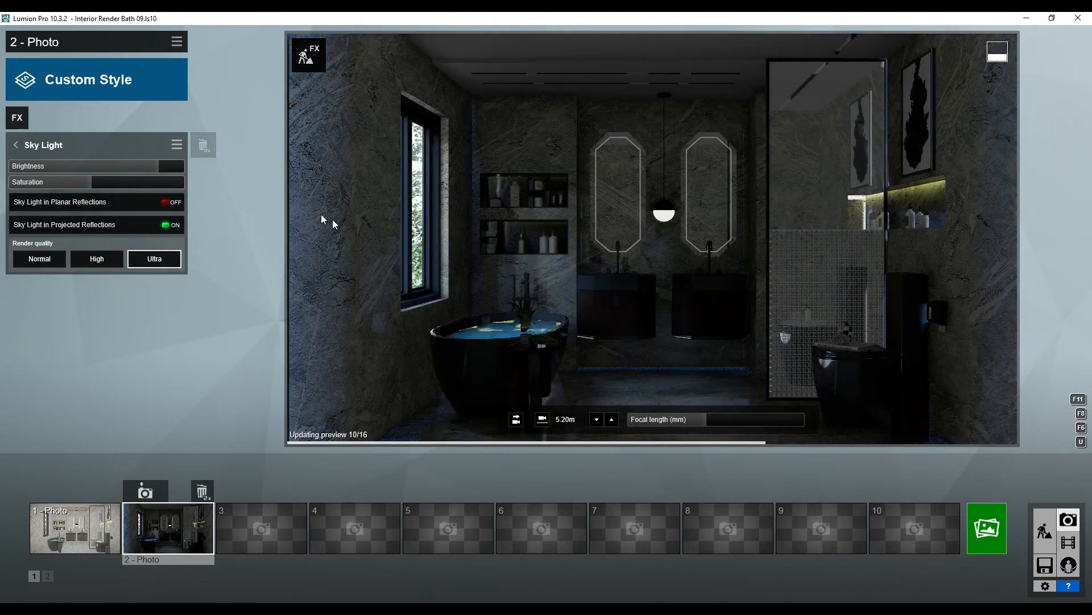
{"action": "left_click", "coordinate": [15, 144]}
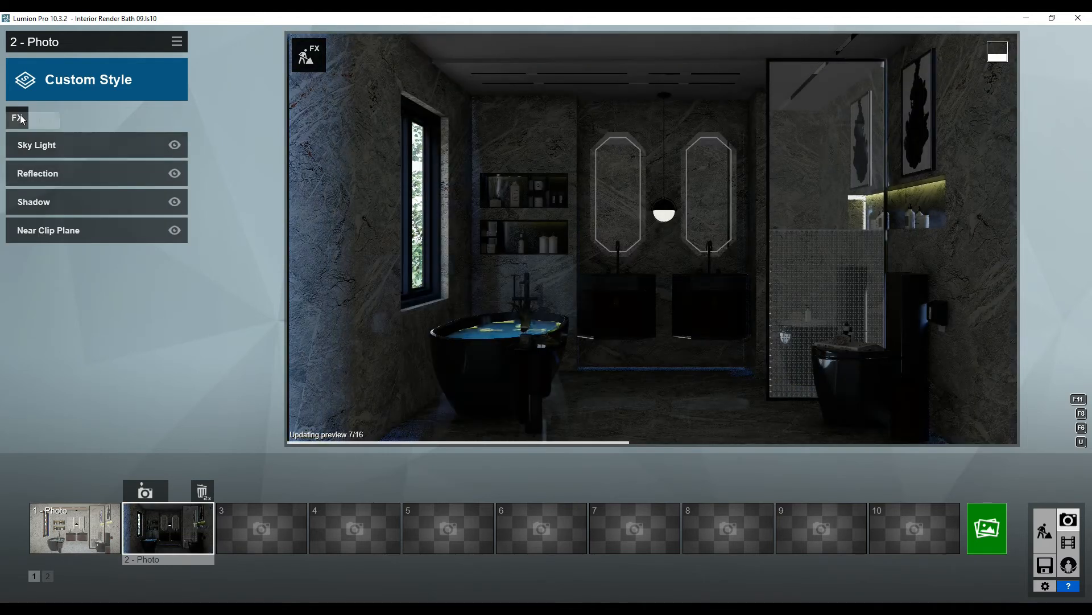
Add the Hyperlight effect, enable it in the preview and raise its amount slightly above 25%
{"action": "left_click", "coordinate": [19, 112]}
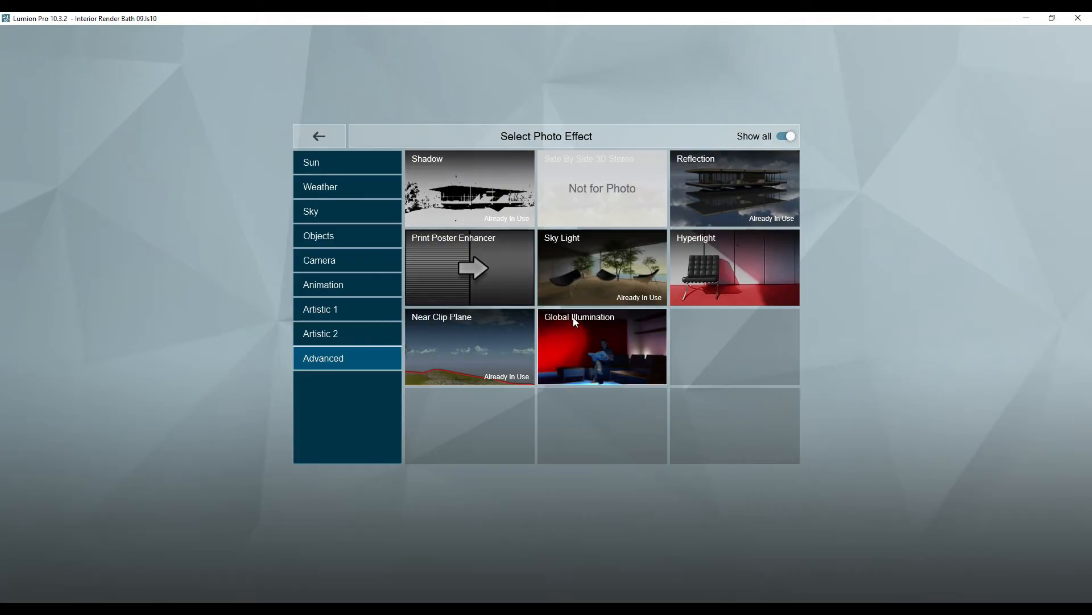
{"action": "left_click", "coordinate": [706, 255]}
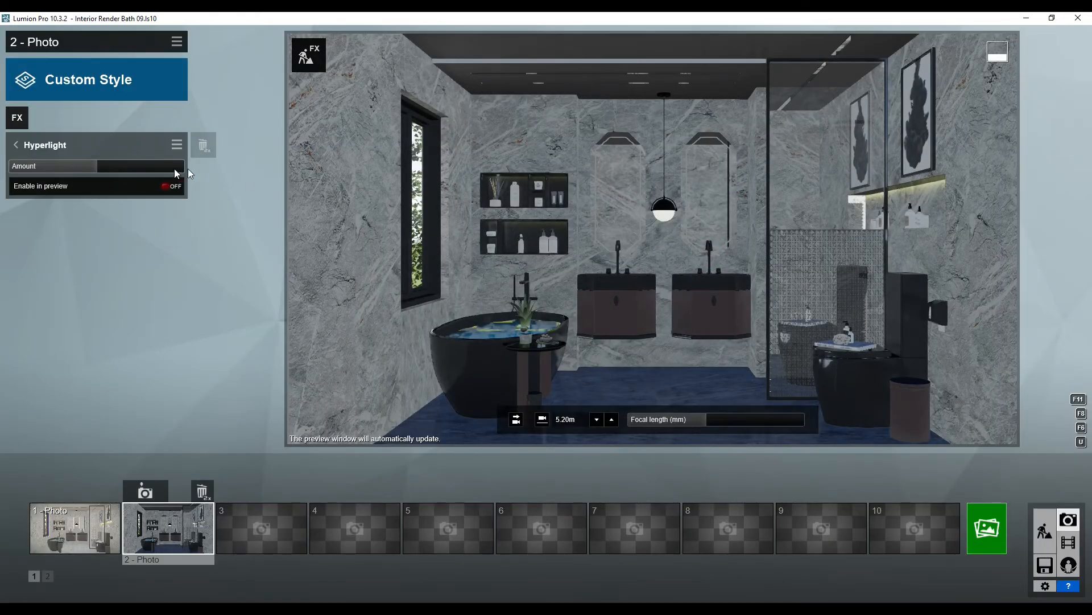
{"action": "left_click", "coordinate": [170, 188]}
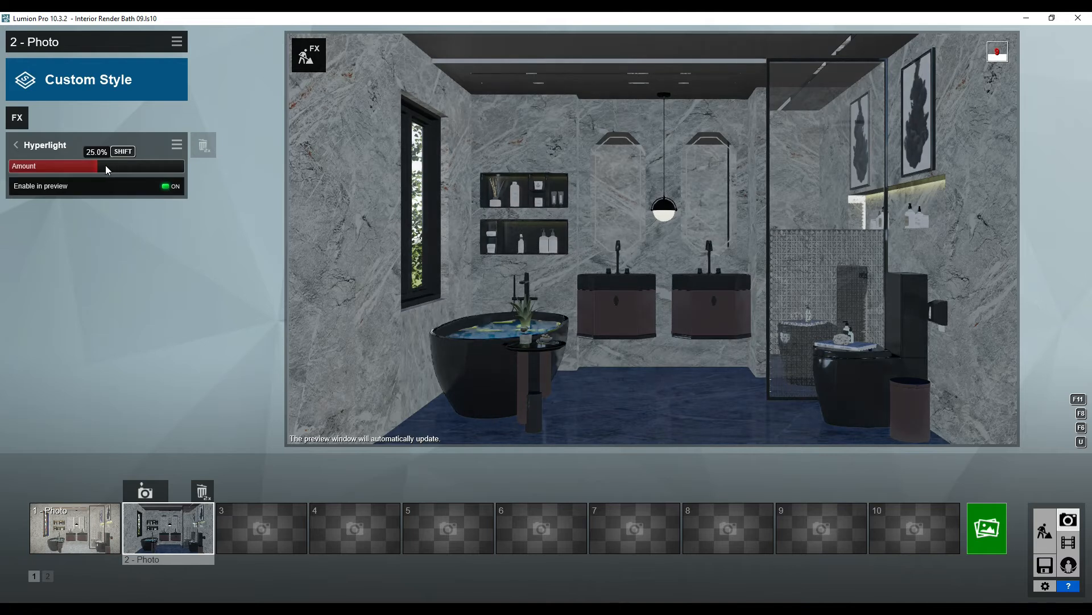
{"action": "left_click_drag", "start_coordinate": [104, 165], "coordinate": [113, 165]}
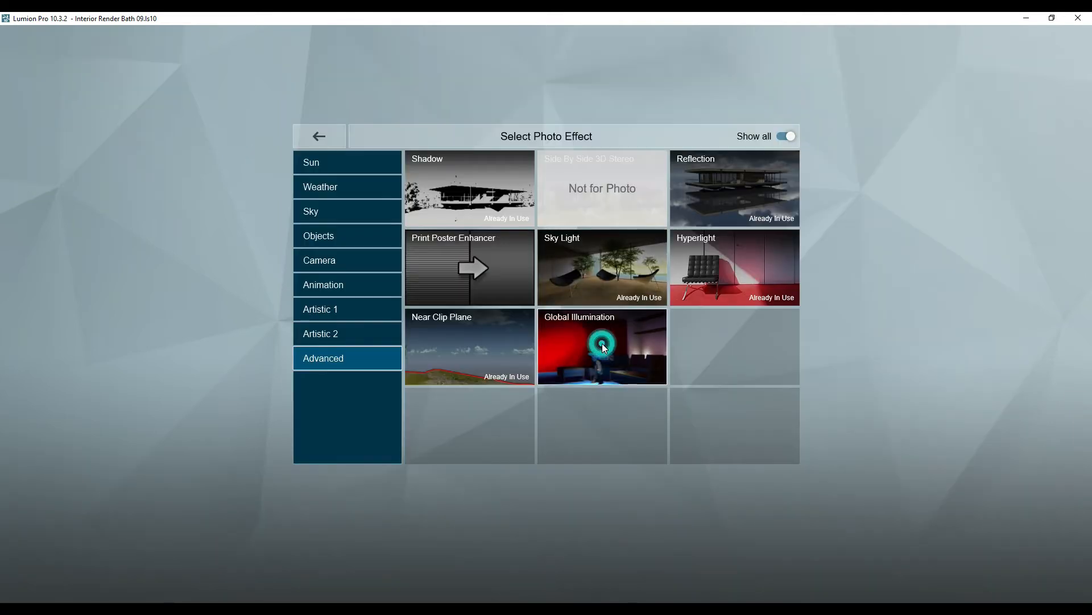
Add the Global Illumination effect and raise its sun amount slightly above zero
{"action": "left_click", "coordinate": [602, 344]}
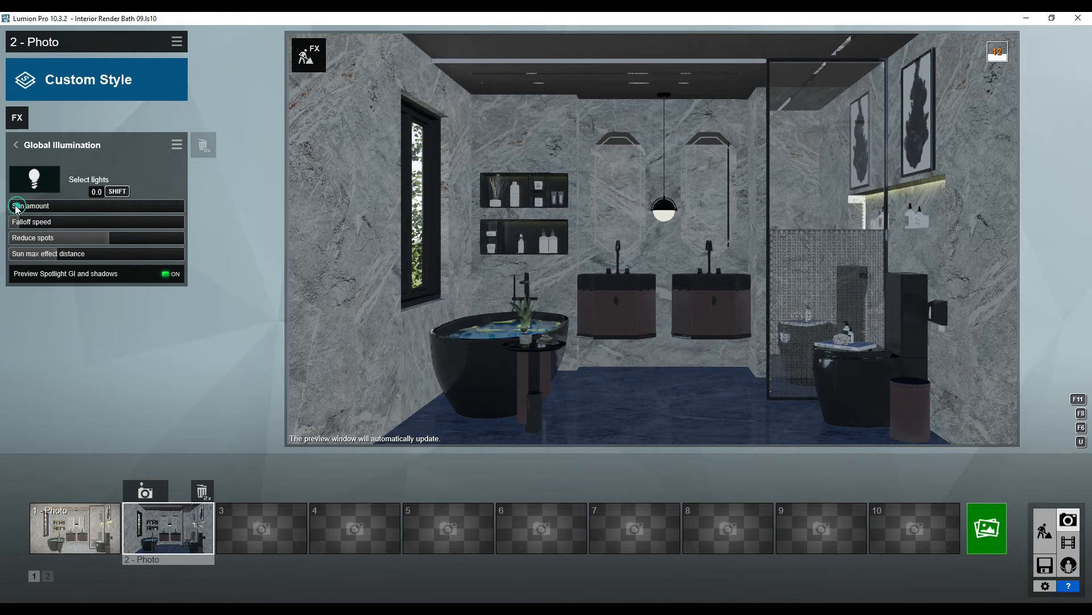
{"action": "left_click_drag", "start_coordinate": [18, 209], "coordinate": [23, 210]}
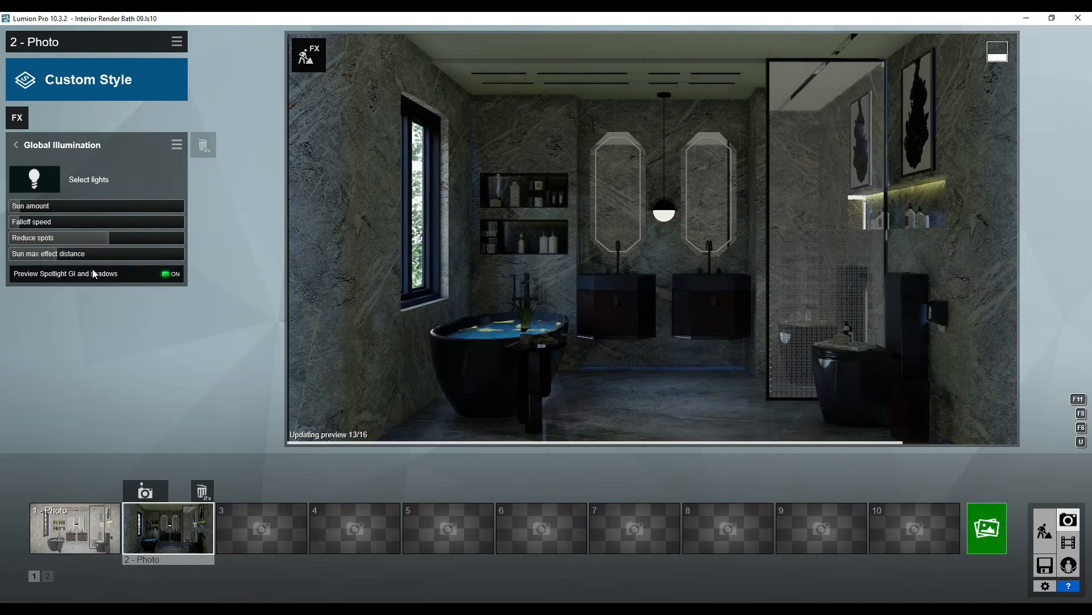
{"action": "left_click", "coordinate": [16, 147]}
Add the 2-Point Perspective camera effect to photo 2 with its default enabled setting
{"action": "left_click", "coordinate": [17, 114]}
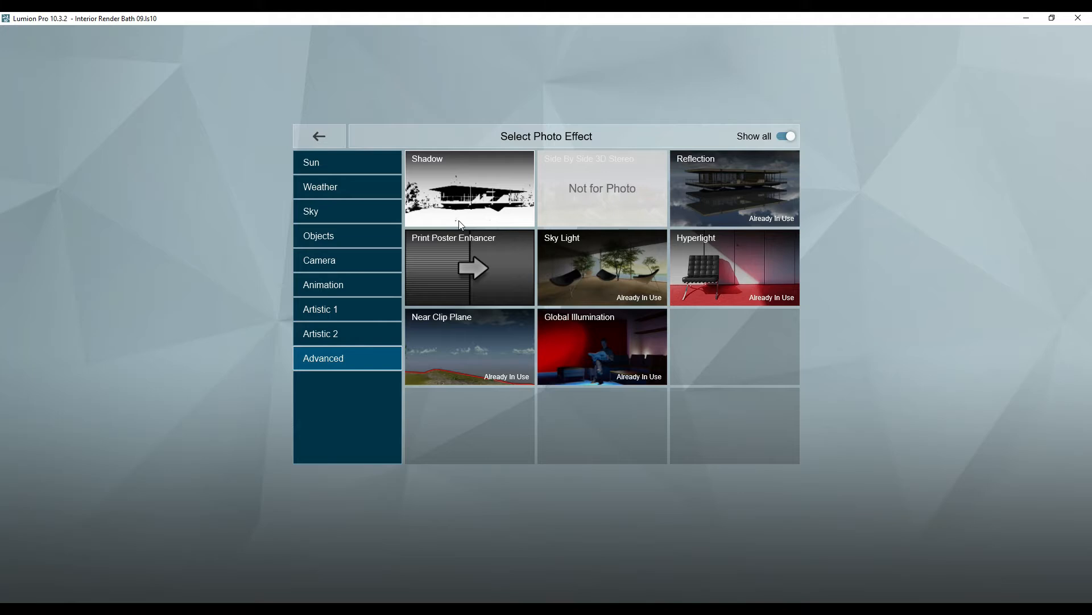
{"action": "left_click", "coordinate": [346, 259]}
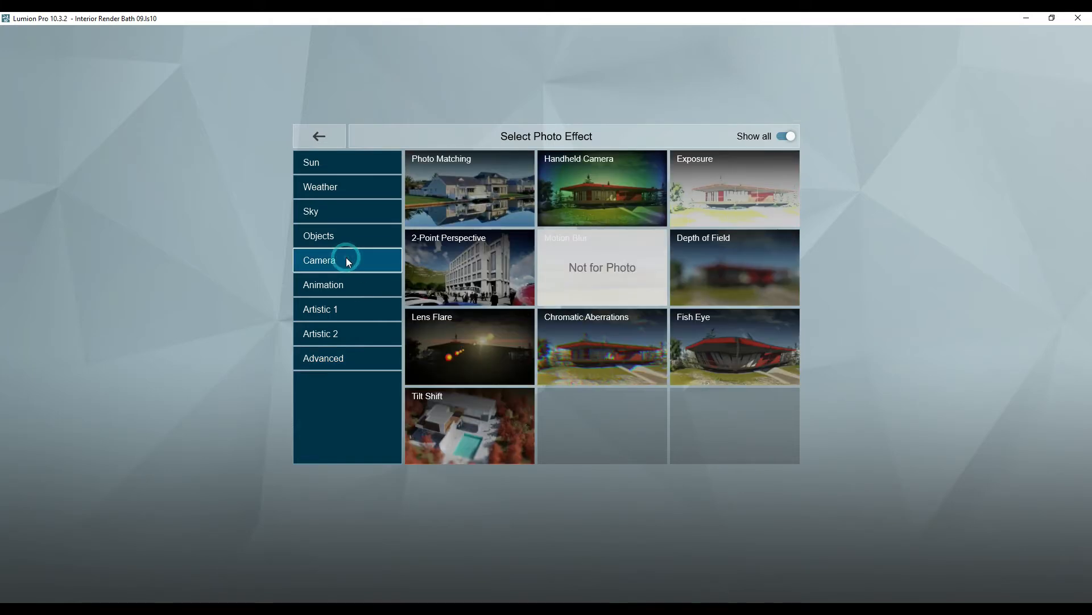
{"action": "left_click", "coordinate": [472, 260]}
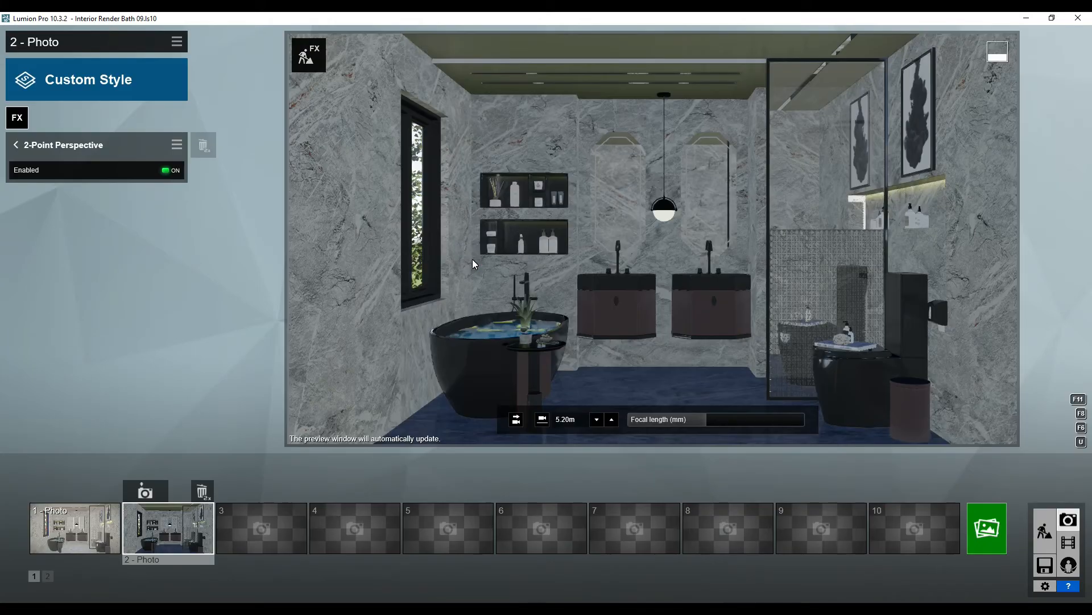
{"action": "left_click", "coordinate": [16, 146]}
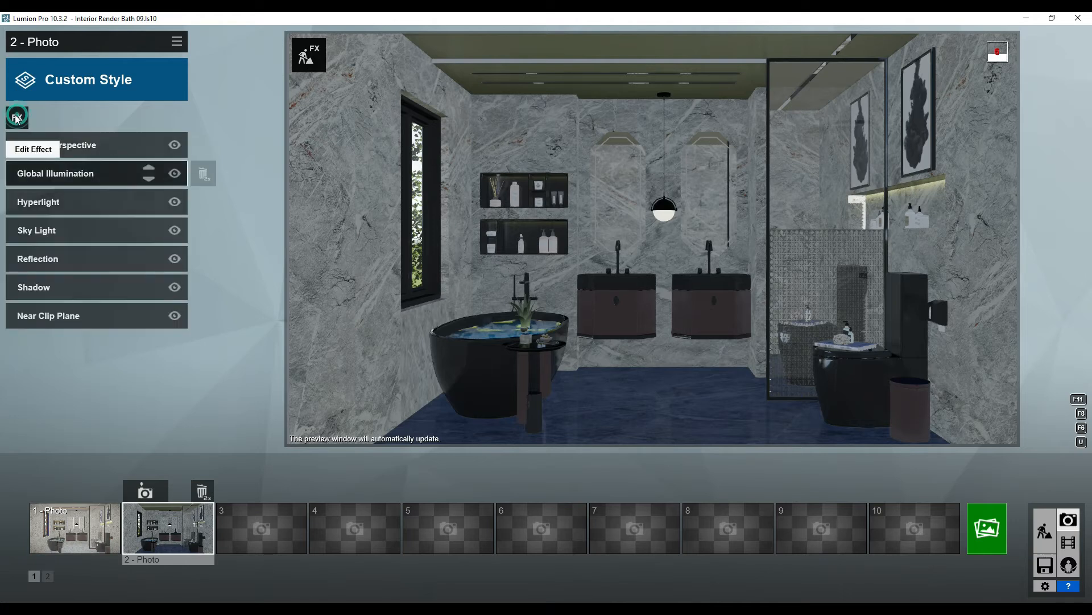
Add the Exposure camera effect and raise the exposure slightly above its midpoint
{"action": "left_click", "coordinate": [16, 118]}
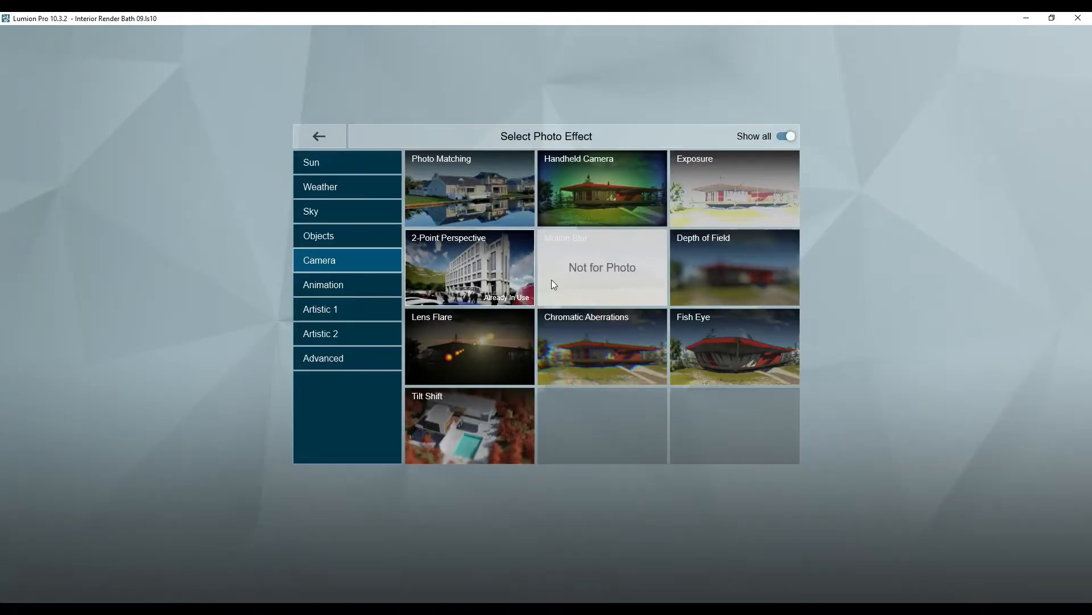
{"action": "left_click", "coordinate": [702, 192]}
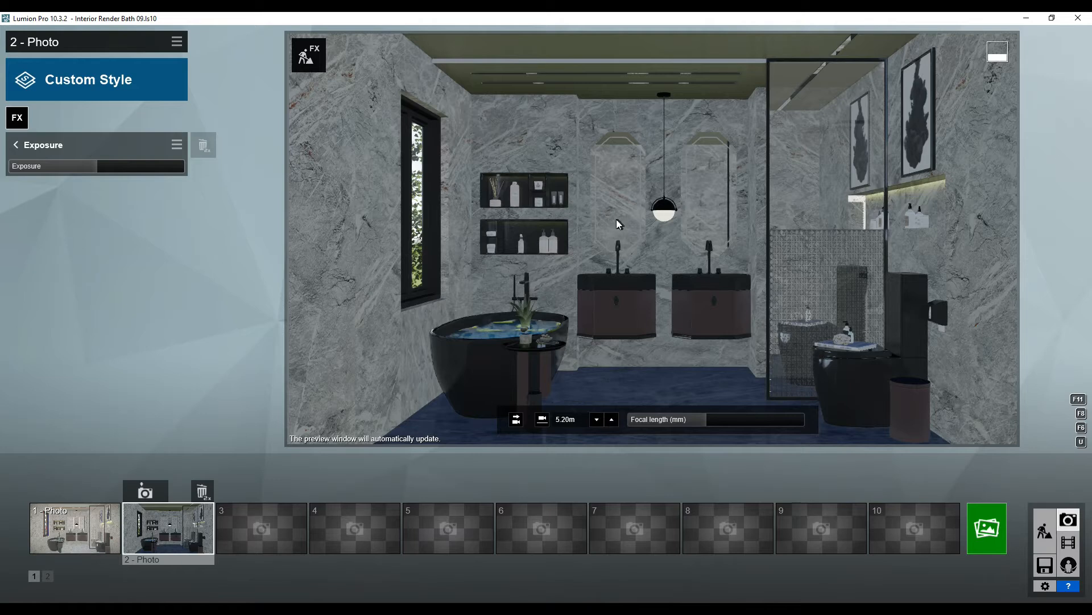
{"action": "mouse_move", "coordinate": [97, 165]}
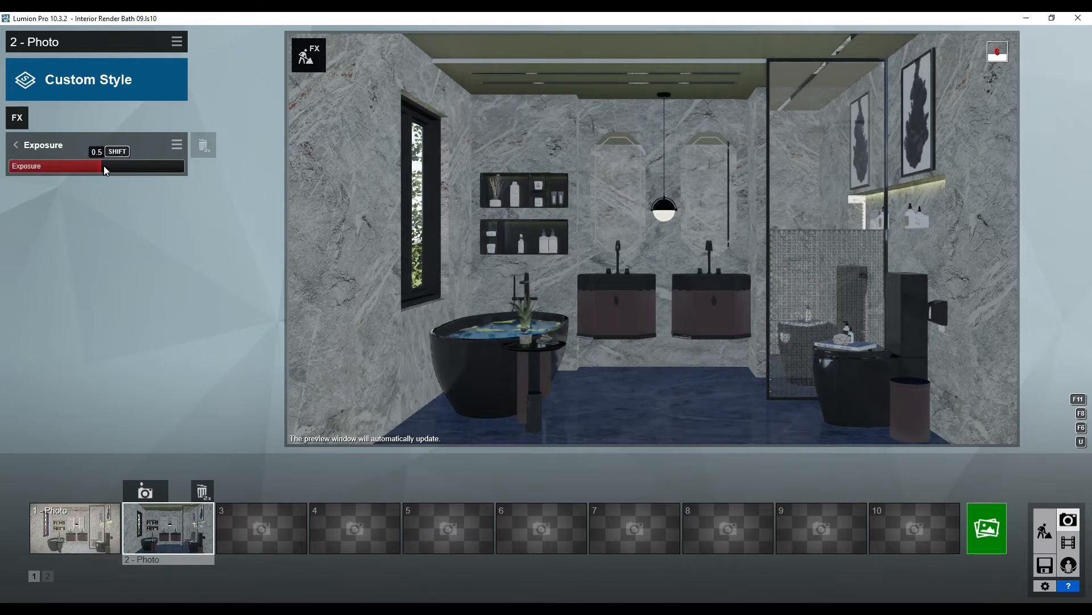
{"action": "left_click_drag", "start_coordinate": [687, 264], "coordinate": [689, 261], "text": "shift"}
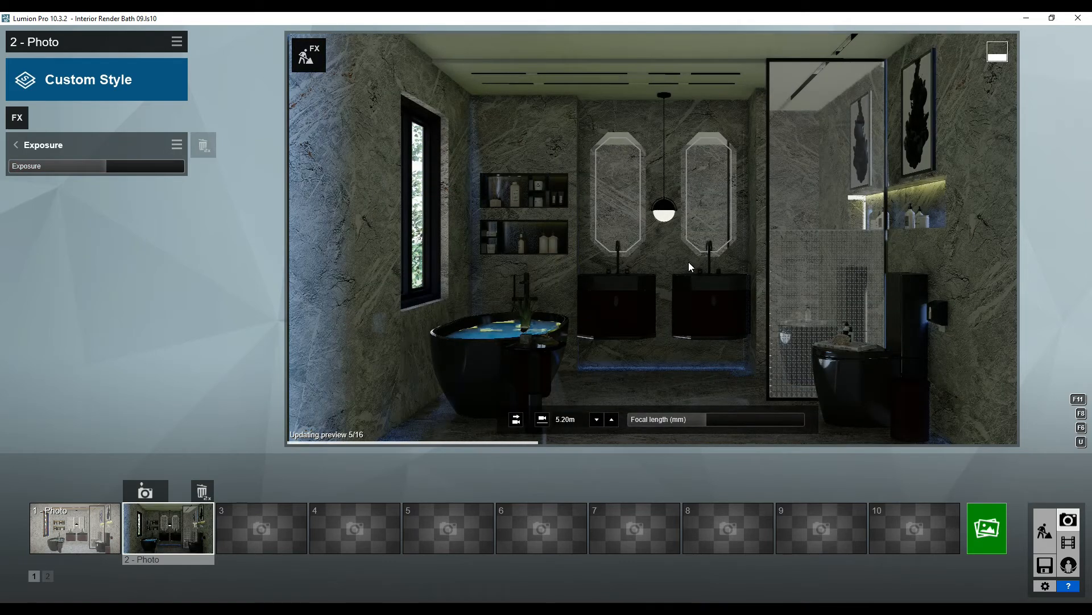
Add the Chromatic Aberrations camera effect and lower its dispersion to a very small amount
{"action": "left_click", "coordinate": [17, 117]}
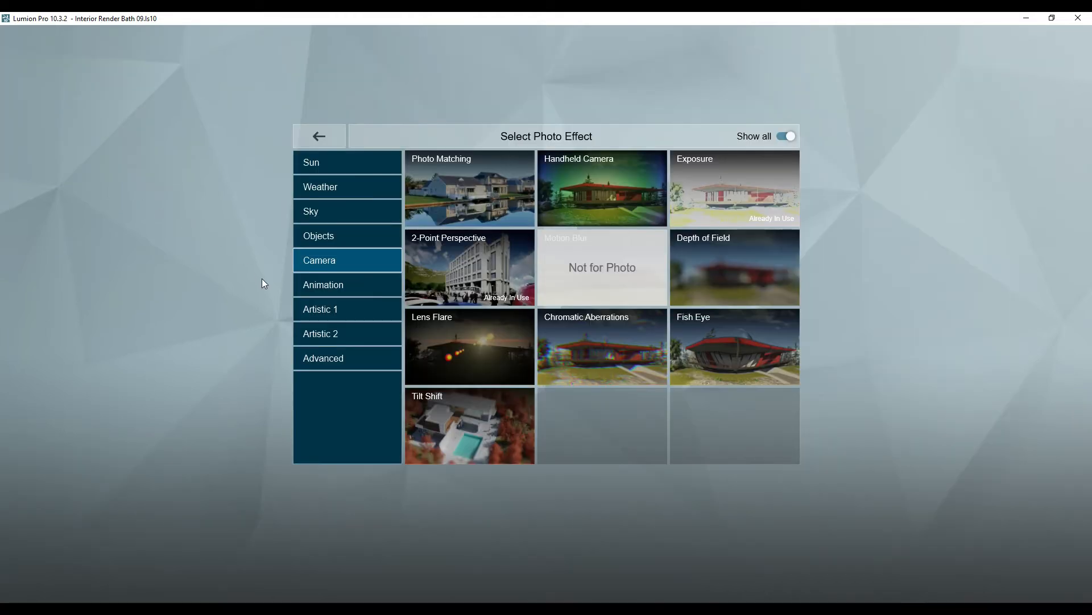
{"action": "left_click", "coordinate": [578, 357]}
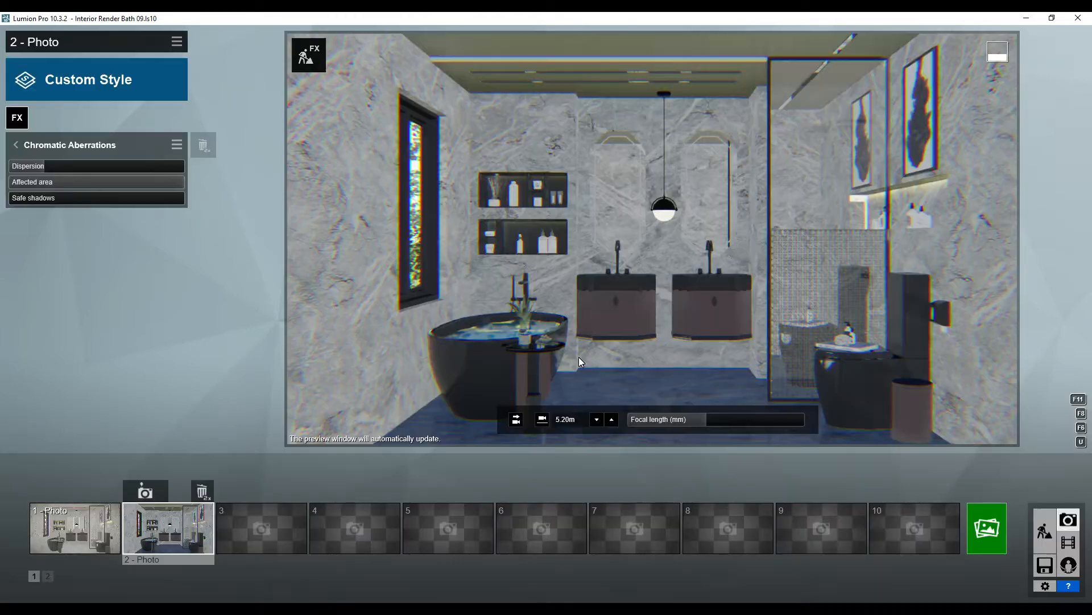
{"action": "left_click_drag", "start_coordinate": [41, 167], "coordinate": [26, 170]}
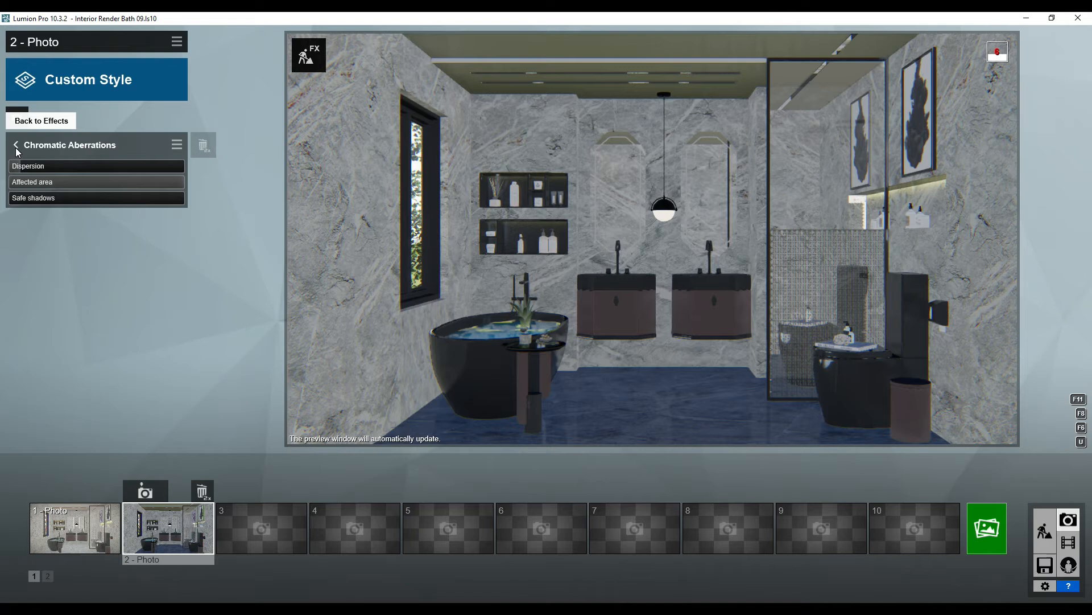
{"action": "left_click", "coordinate": [16, 147]}
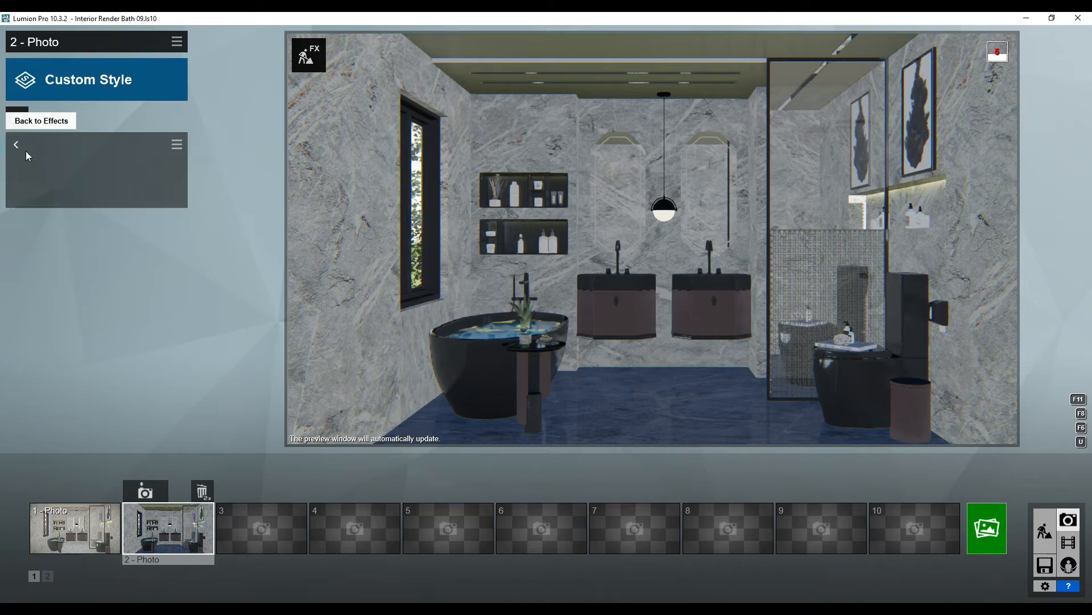
Add the Color Correction effect to photo 2 and raise its temperature to 0.2
{"action": "left_click", "coordinate": [17, 117]}
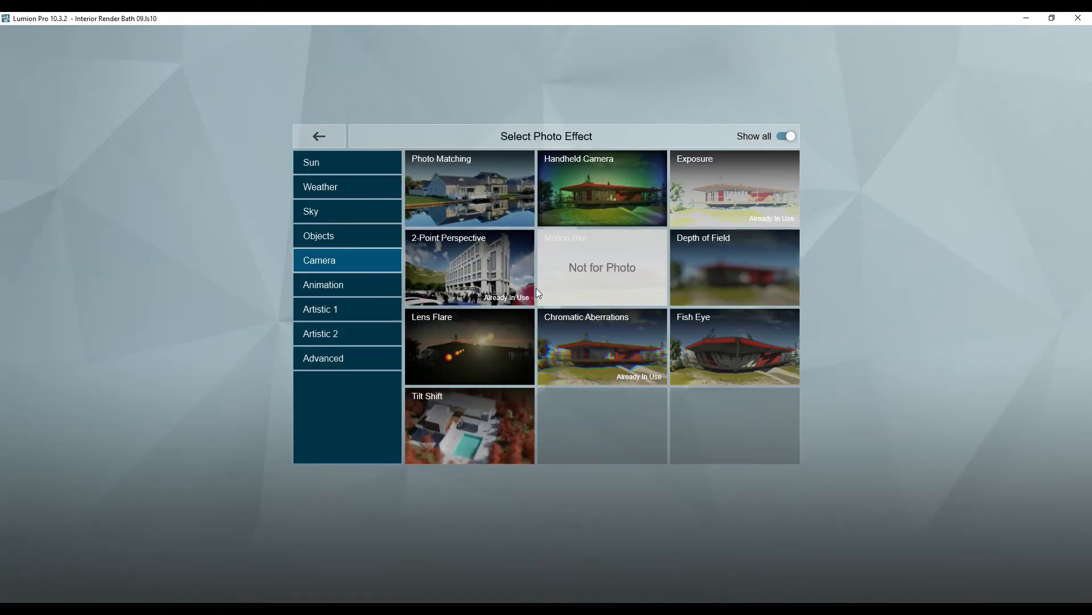
{"action": "left_click", "coordinate": [356, 284]}
{"action": "left_click", "coordinate": [353, 313]}
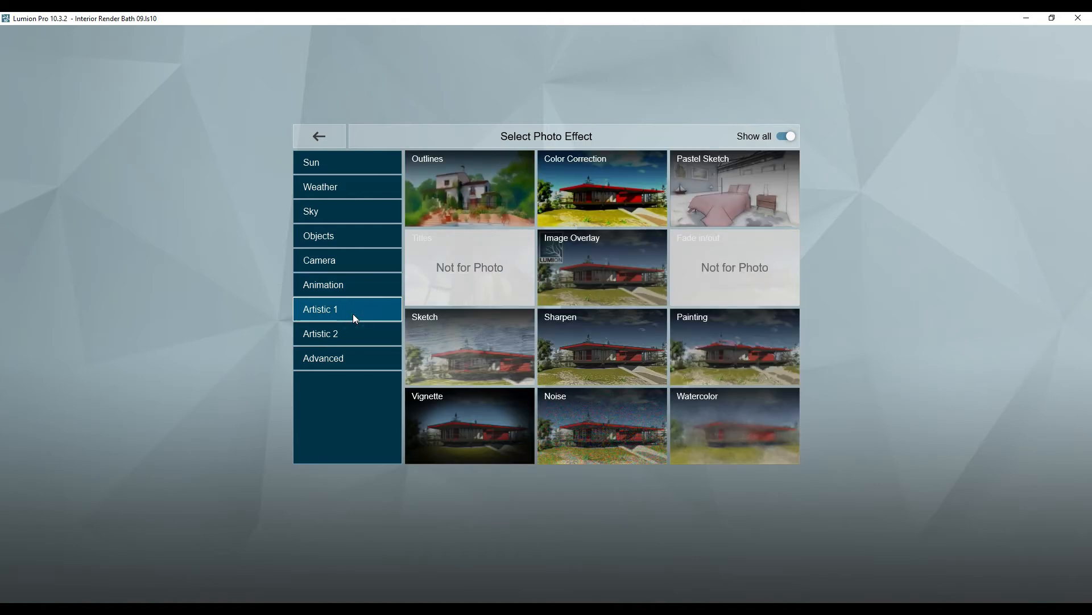
{"action": "left_click", "coordinate": [616, 172]}
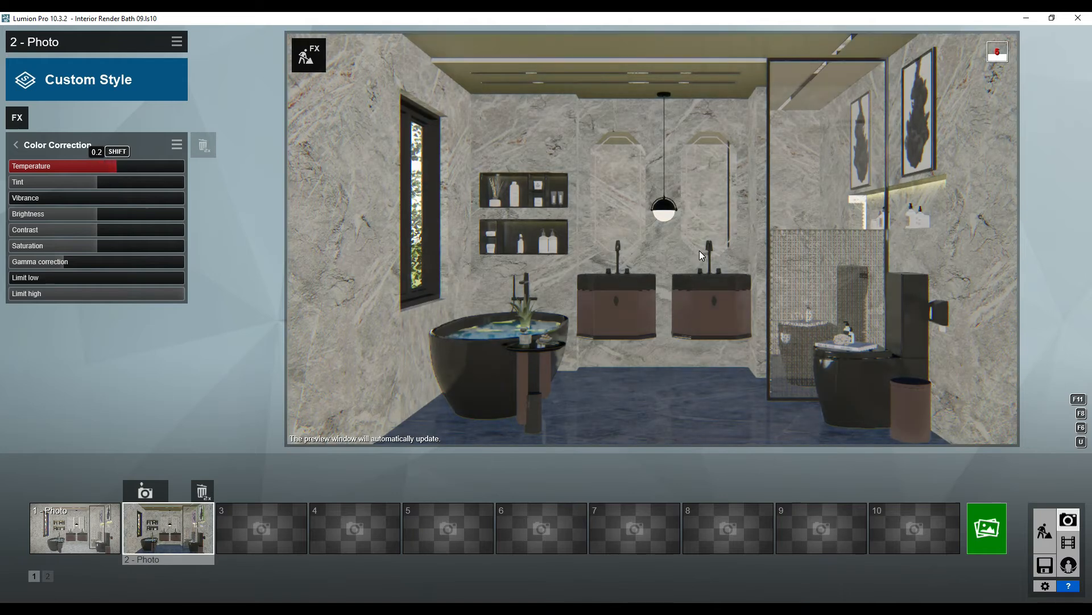
{"action": "mouse_move", "coordinate": [681, 248]}
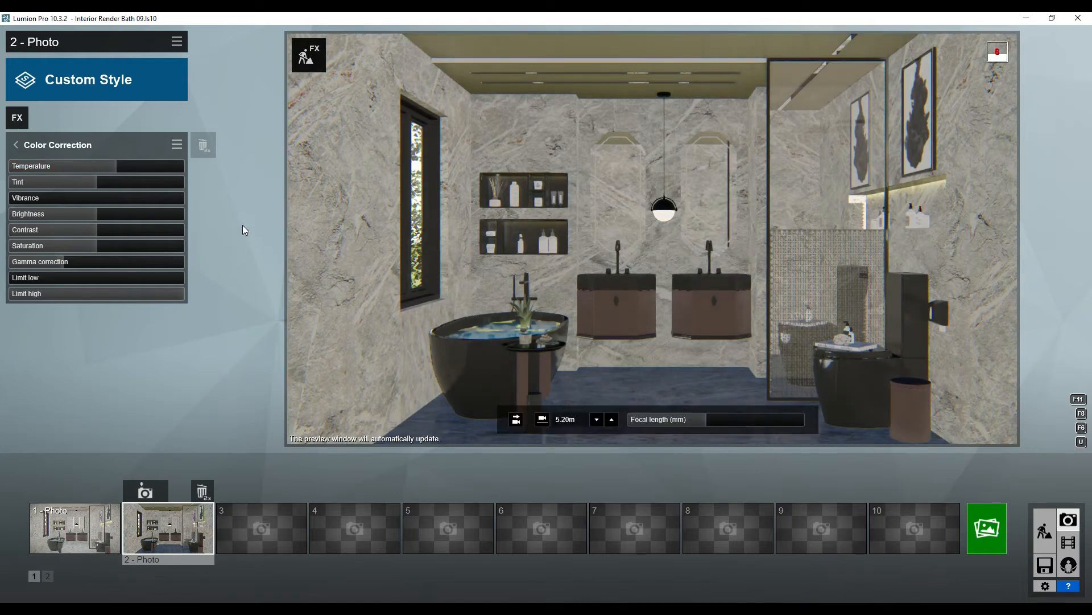
Tune the color correction with brightness at 0.8, contrast near its maximum and saturation slightly above its midpoint
{"action": "left_click_drag", "start_coordinate": [103, 213], "coordinate": [157, 219]}
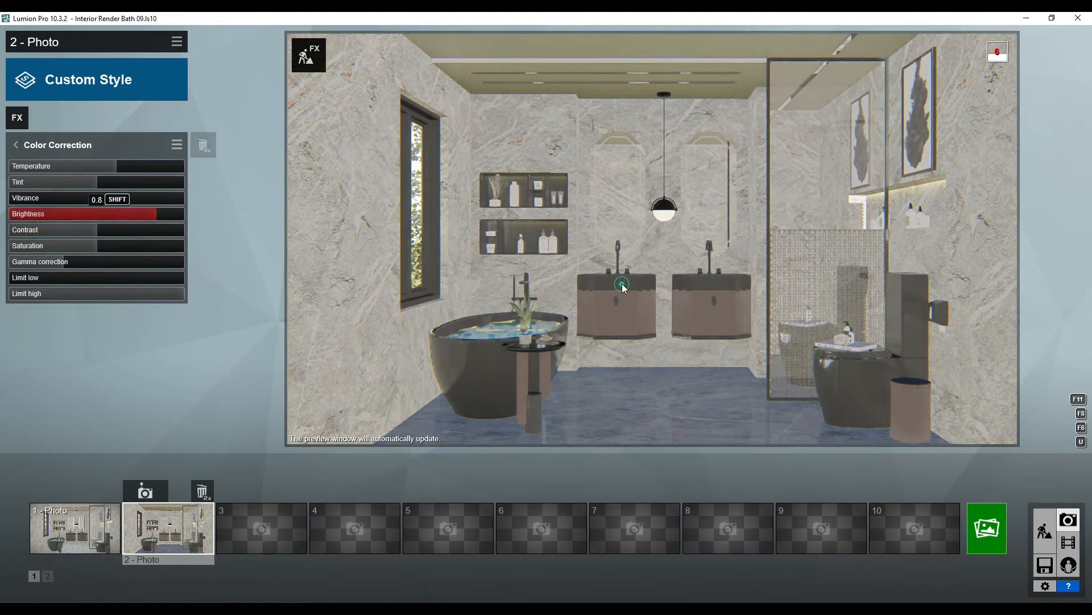
{"action": "mouse_move", "coordinate": [623, 285]}
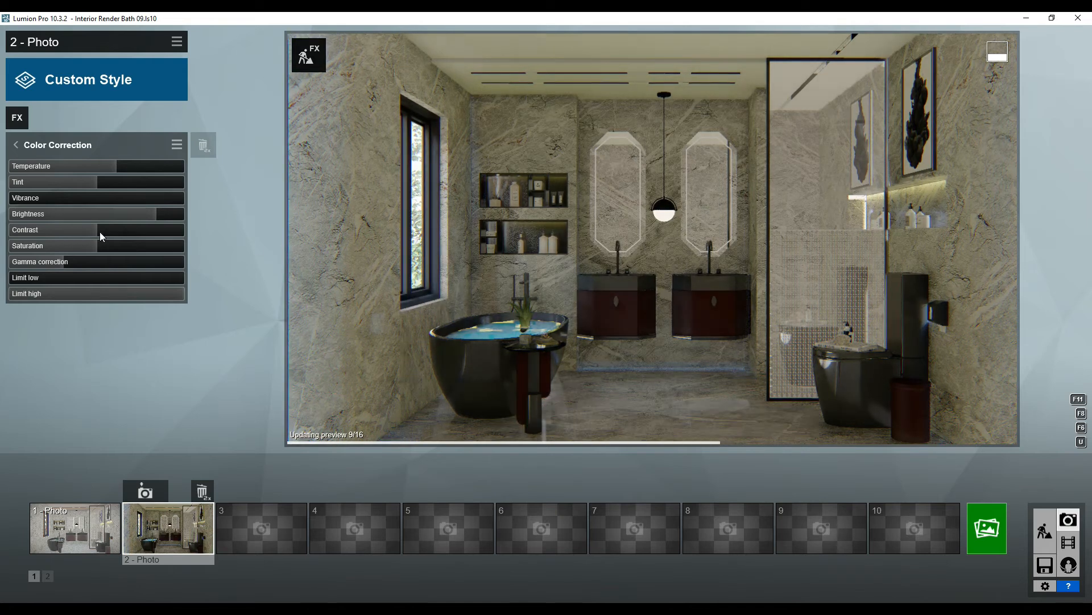
{"action": "left_click_drag", "start_coordinate": [104, 231], "coordinate": [164, 234]}
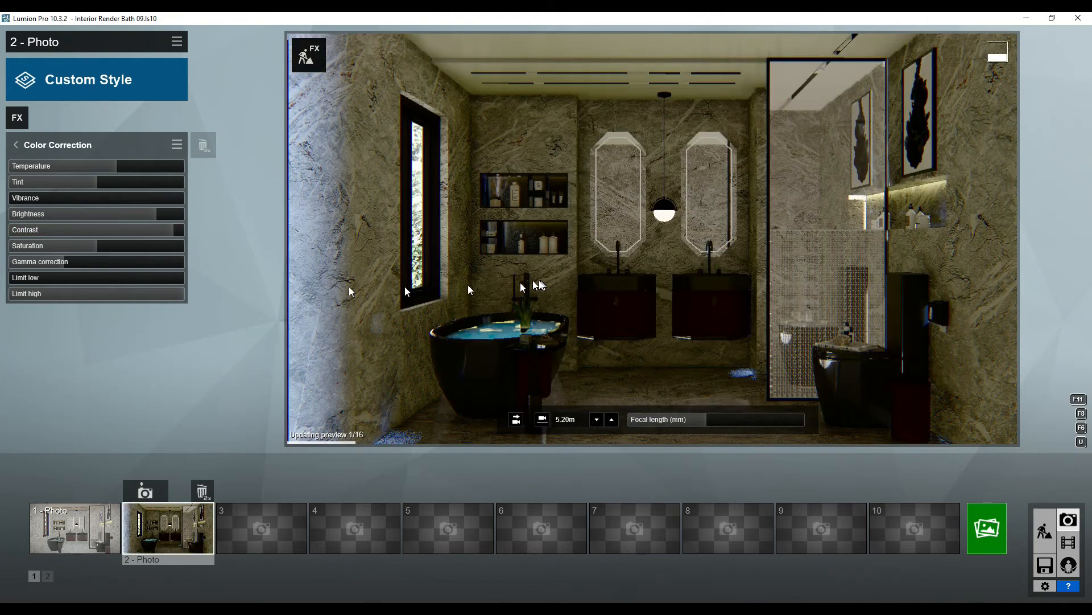
{"action": "left_click_drag", "start_coordinate": [104, 248], "coordinate": [114, 250]}
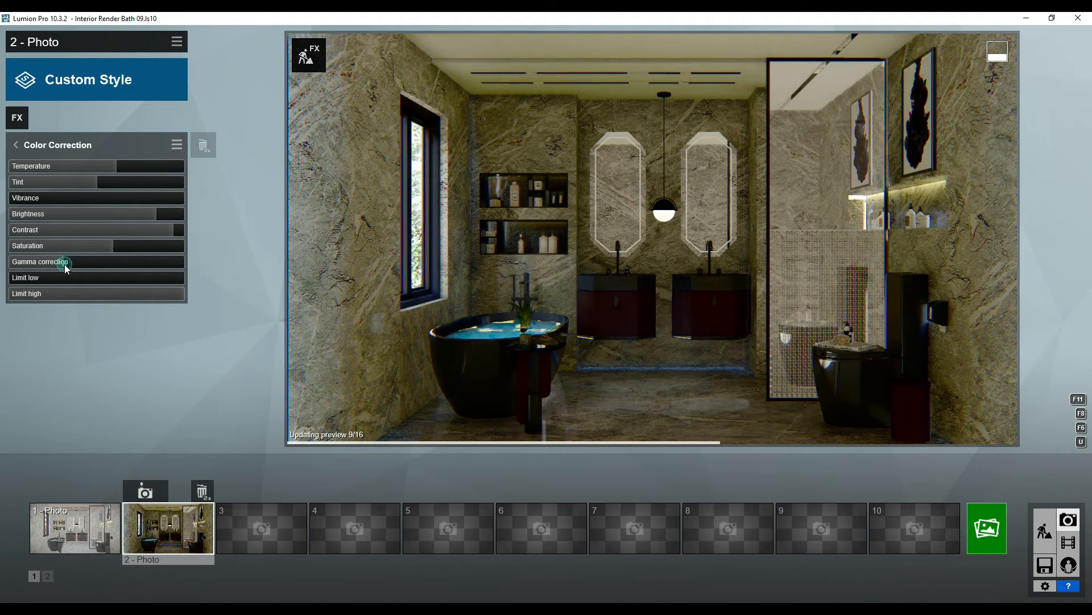
Raise the color correction's gamma to just below its midpoint and lower its high limit to 0.9
{"action": "left_click_drag", "start_coordinate": [96, 261], "coordinate": [89, 261]}
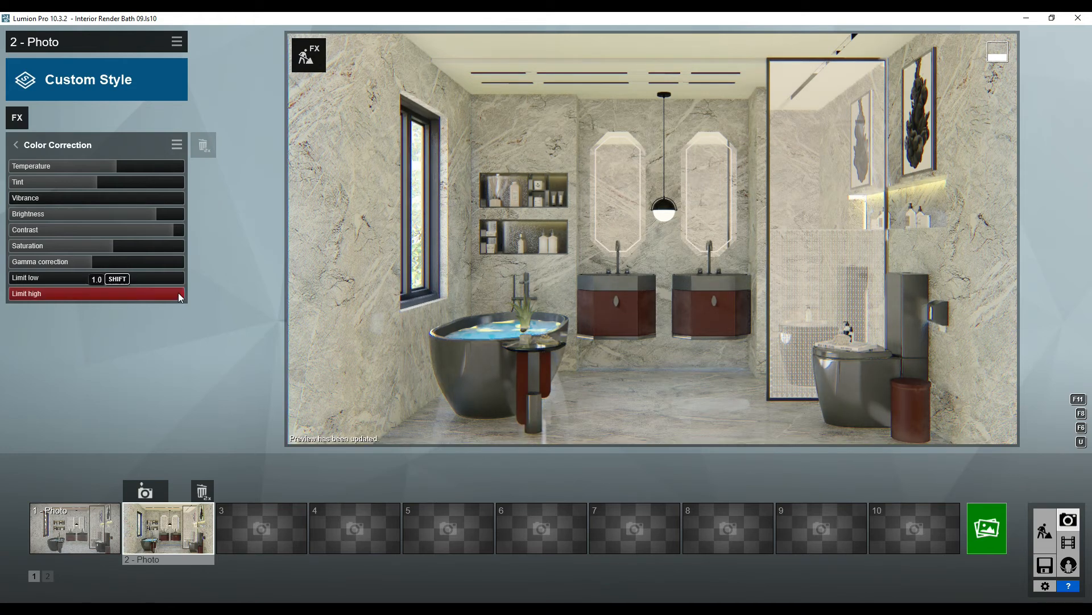
{"action": "left_click_drag", "start_coordinate": [178, 291], "coordinate": [177, 295]}
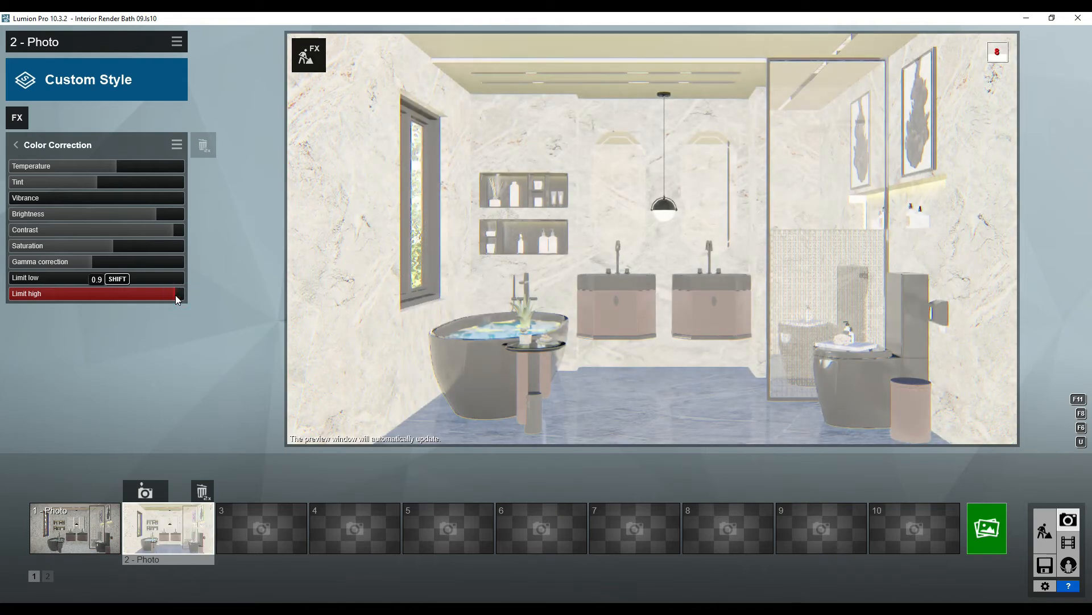
{"action": "mouse_move", "coordinate": [602, 307]}
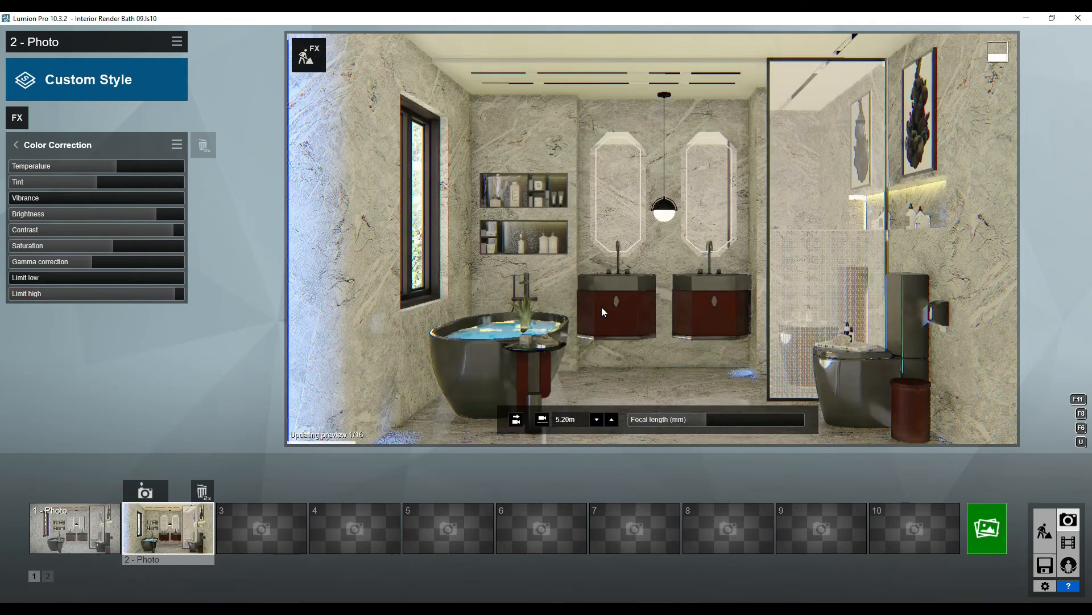
Add the Vignette effect with its amount at 0.1 and its softness at 0.8
{"action": "left_click", "coordinate": [17, 119]}
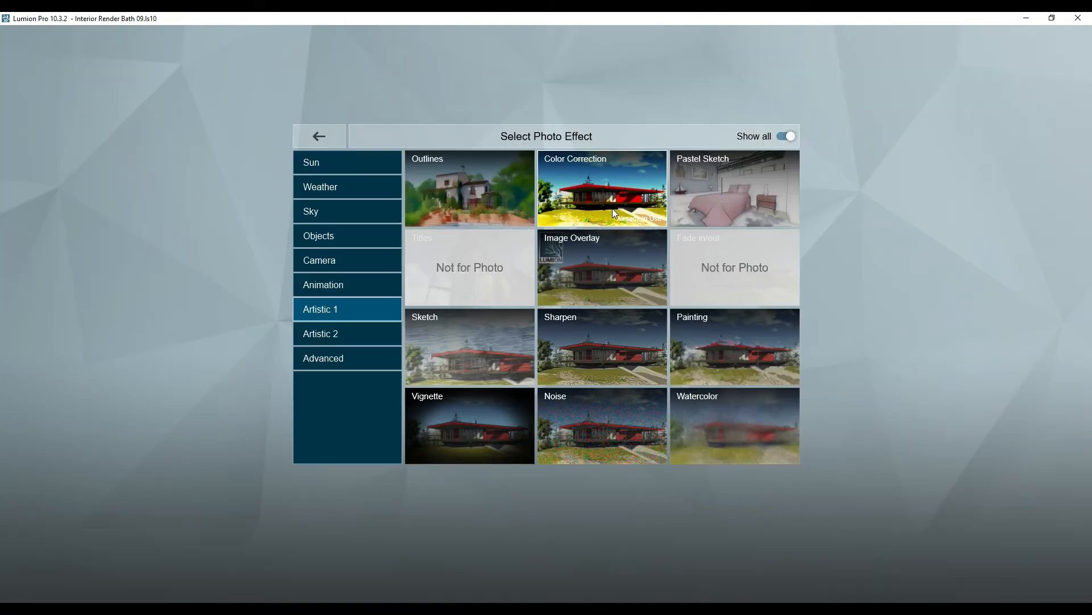
{"action": "left_click", "coordinate": [478, 418]}
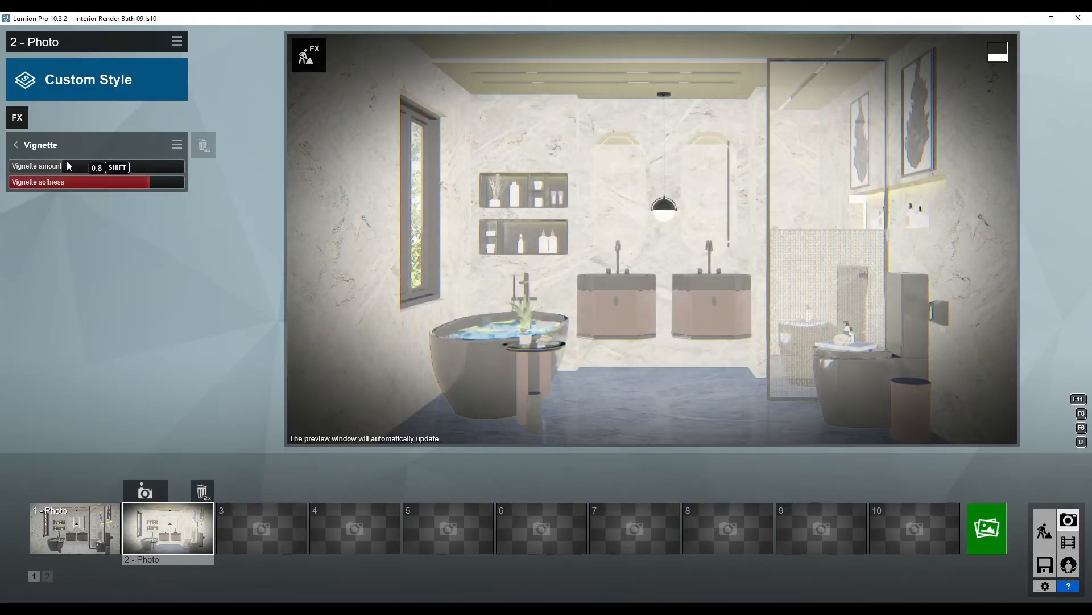
{"action": "left_click_drag", "start_coordinate": [57, 167], "coordinate": [44, 166]}
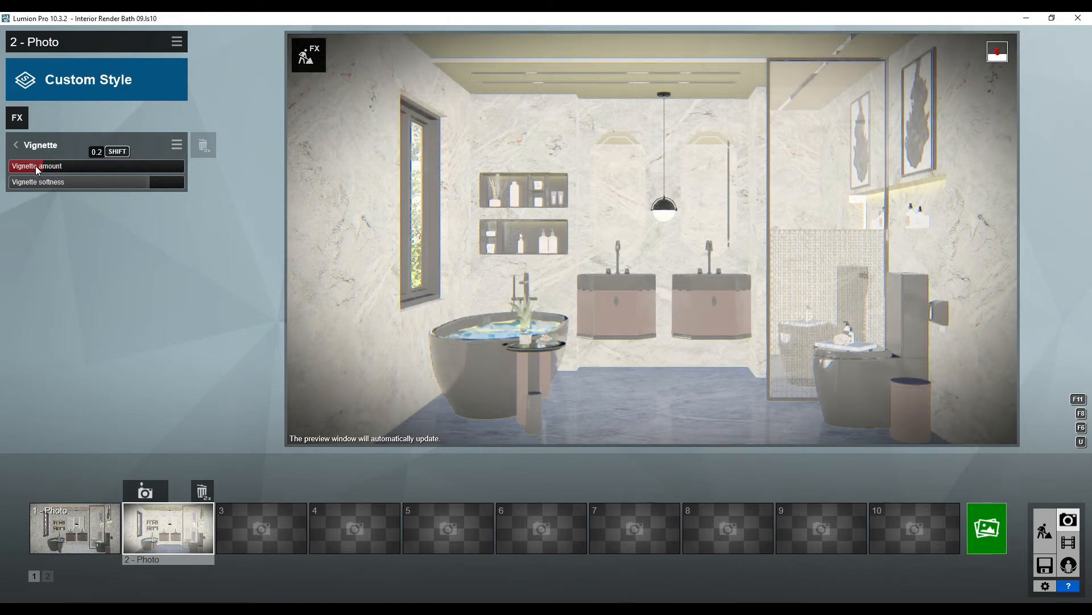
{"action": "left_click_drag", "start_coordinate": [36, 165], "coordinate": [33, 166]}
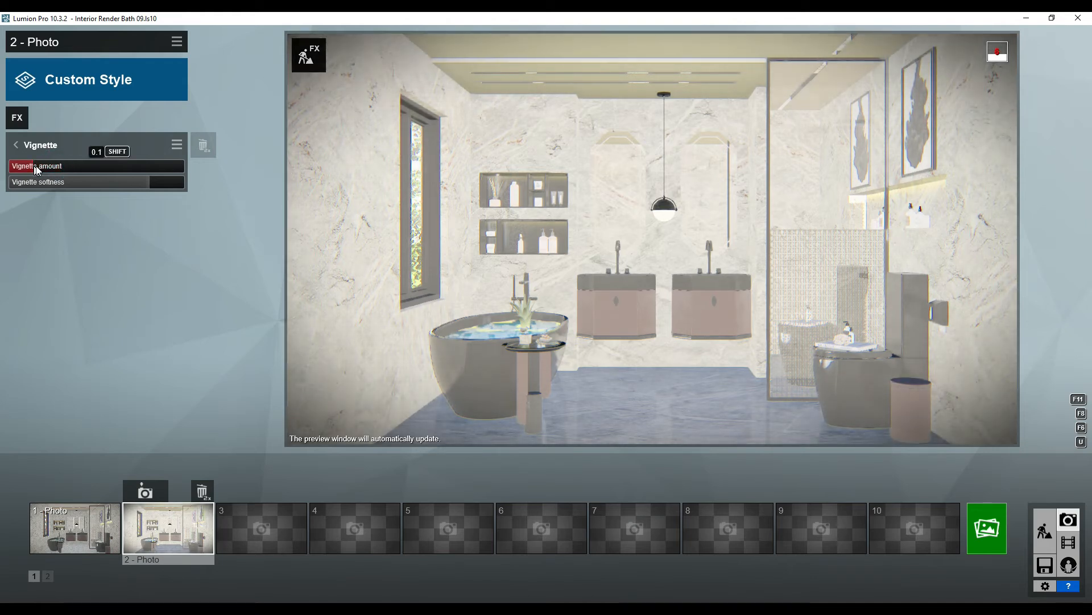
{"action": "left_click_drag", "start_coordinate": [150, 184], "coordinate": [169, 185]}
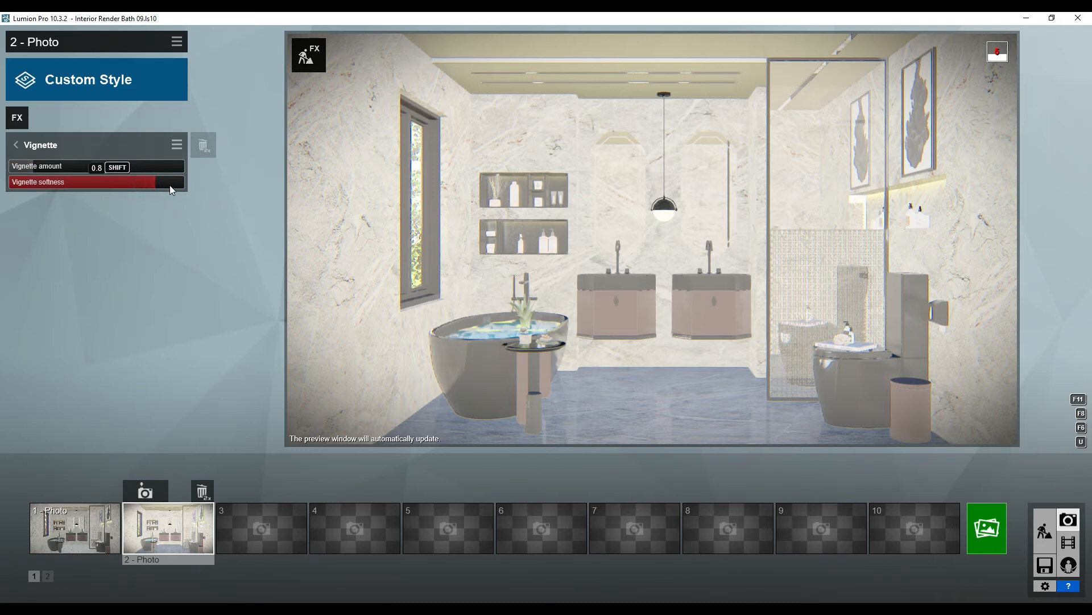
Add the Sharpen effect and lower its intensity to a very small amount
{"action": "left_click", "coordinate": [690, 246]}
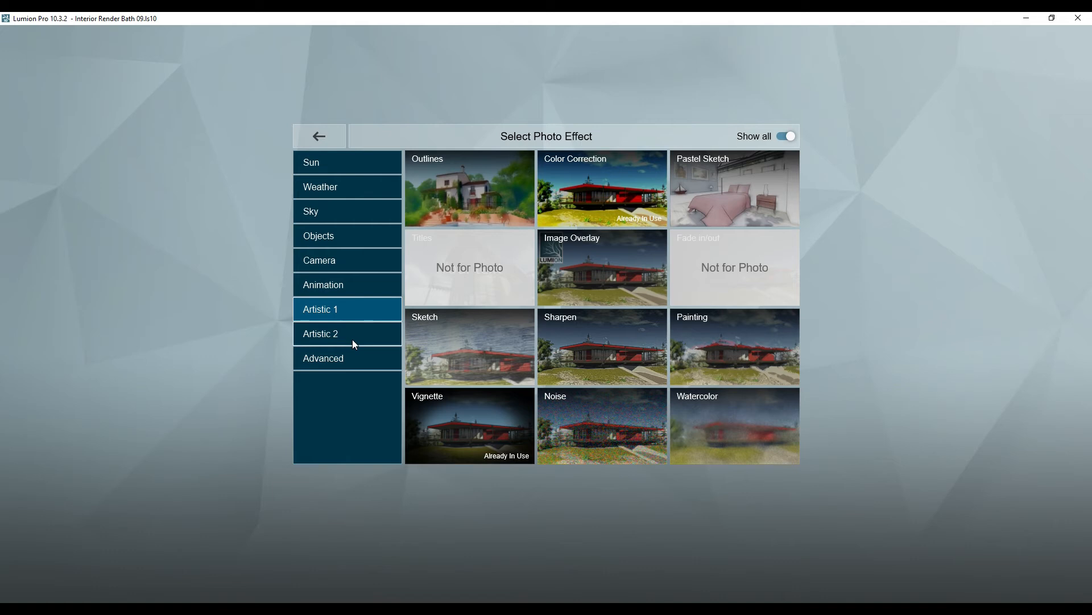
{"action": "left_click", "coordinate": [610, 329]}
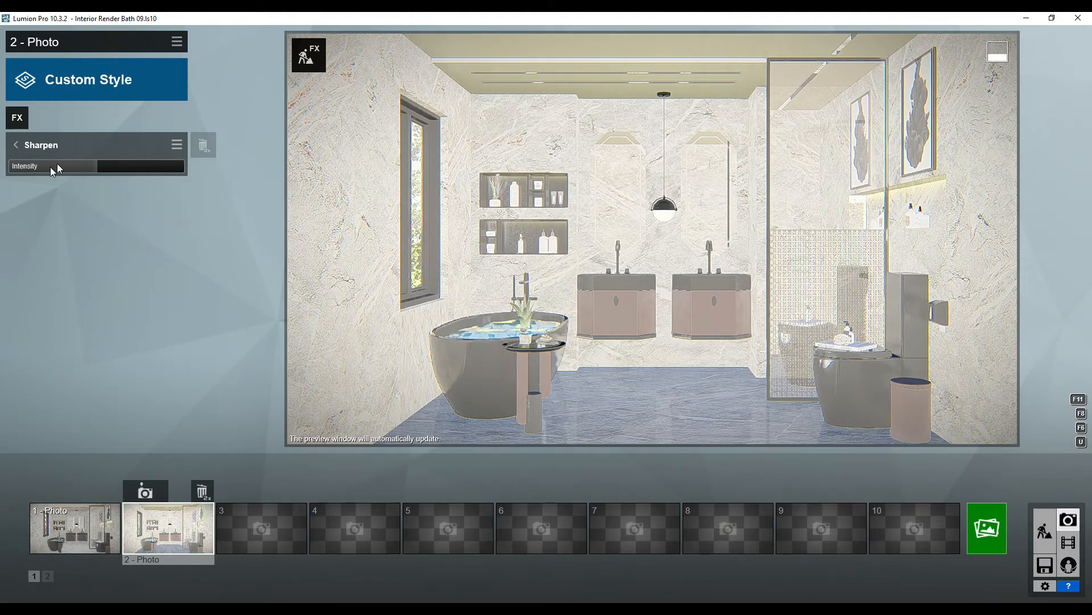
{"action": "left_click_drag", "start_coordinate": [54, 167], "coordinate": [30, 167]}
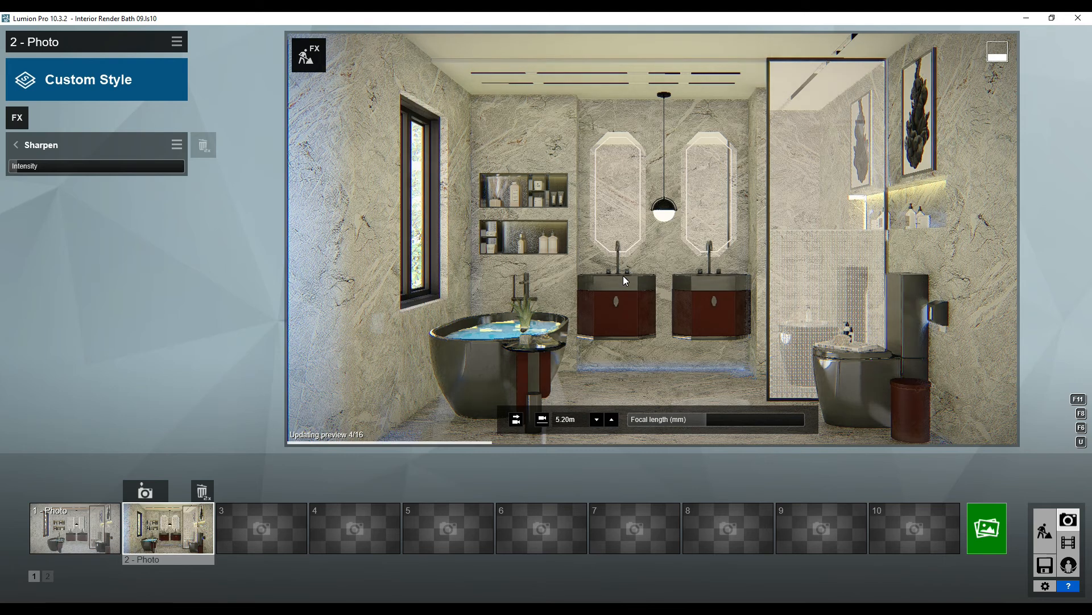
Add the Real Skies effect to photo 2
{"action": "left_click", "coordinate": [17, 117]}
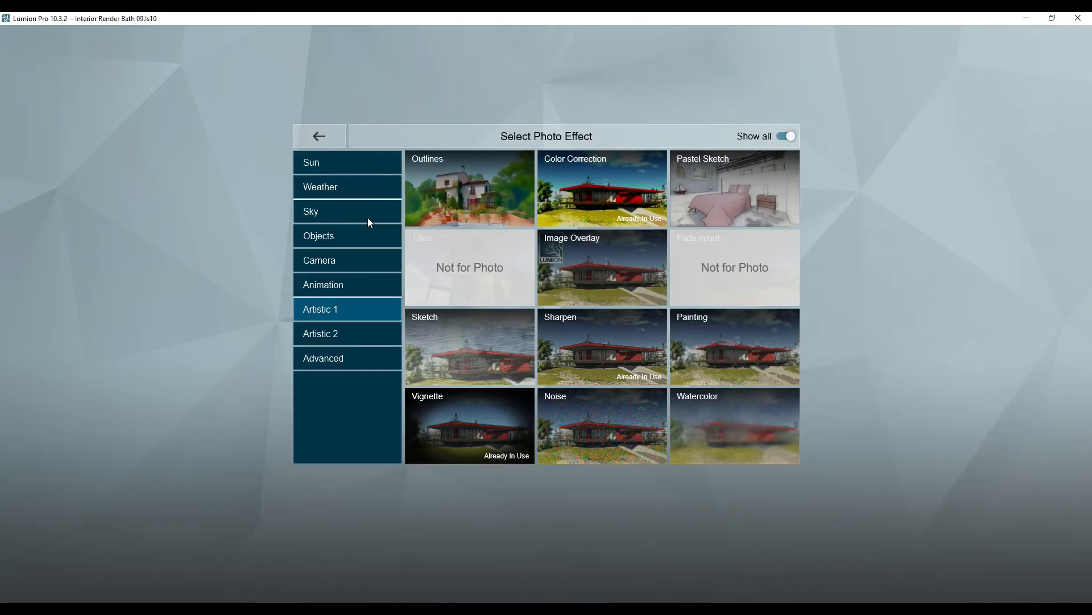
{"action": "left_click", "coordinate": [353, 190]}
{"action": "left_click", "coordinate": [352, 216]}
{"action": "left_click", "coordinate": [572, 186]}
Choose the second Overcast sky, with brightness at 1.5 and overall brightness slightly above its midpoint
{"action": "left_click", "coordinate": [51, 179]}
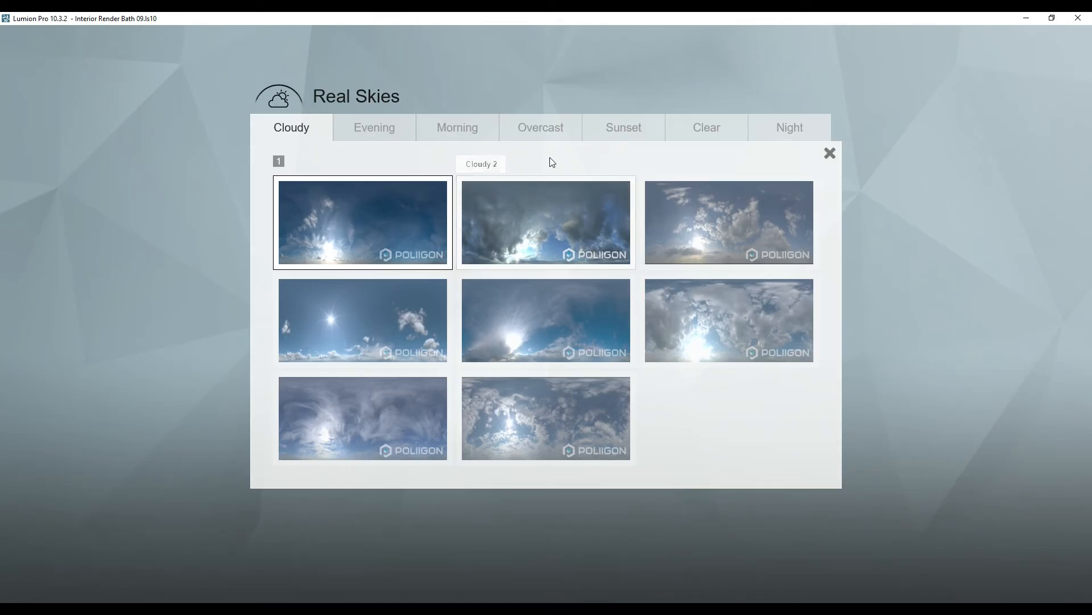
{"action": "left_click", "coordinate": [540, 127]}
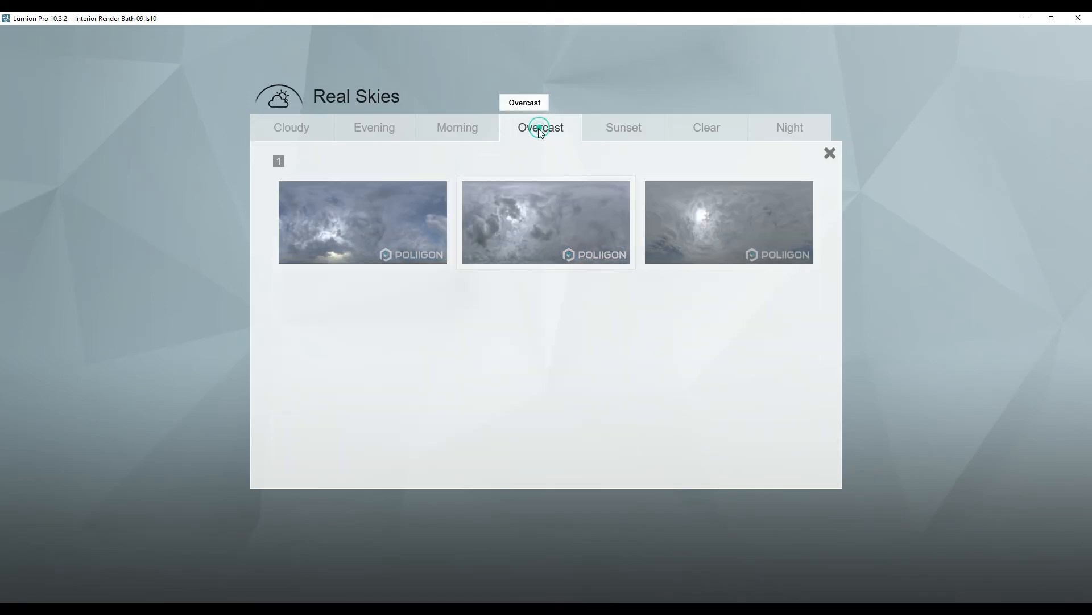
{"action": "left_click", "coordinate": [551, 218]}
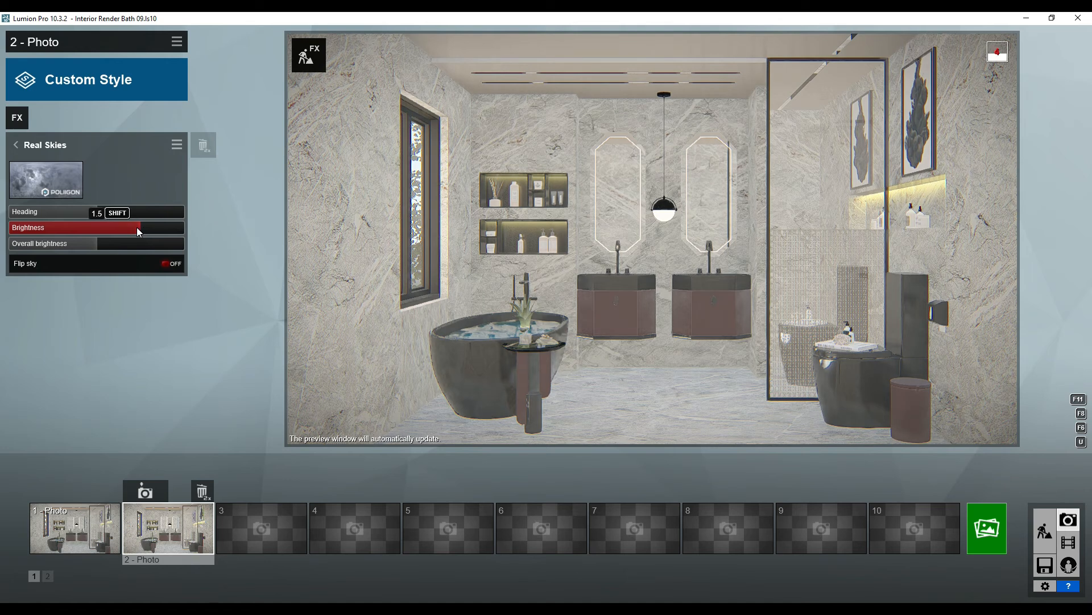
{"action": "left_click", "coordinate": [107, 244]}
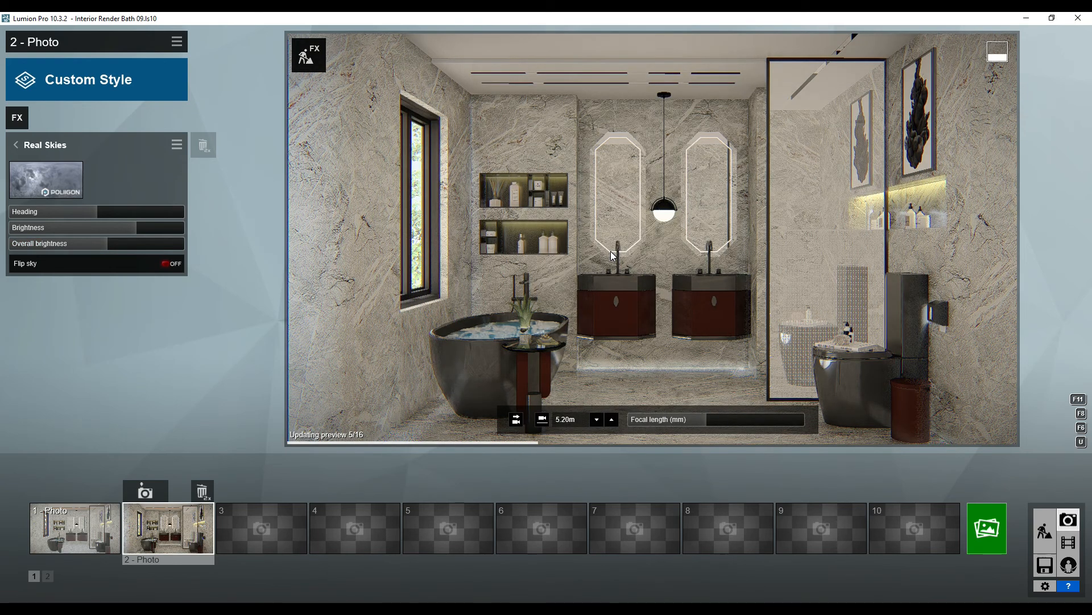
Add the Print Poster Enhancer effect to photo 2 with its default enabled setting
{"action": "left_click", "coordinate": [20, 118]}
{"action": "left_click", "coordinate": [20, 117]}
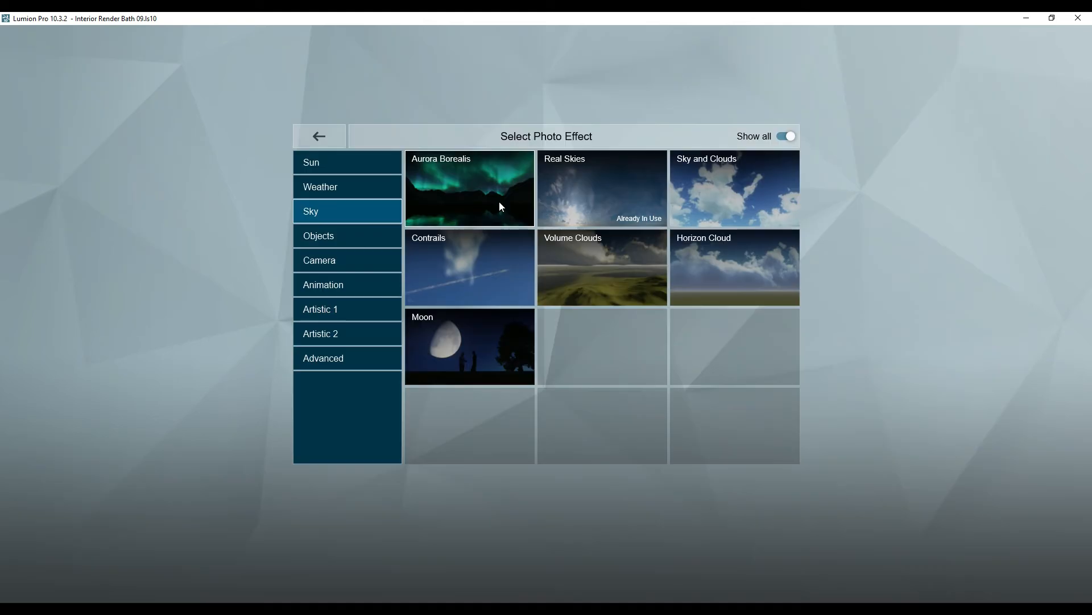
{"action": "left_click", "coordinate": [345, 238]}
{"action": "left_click", "coordinate": [345, 259]}
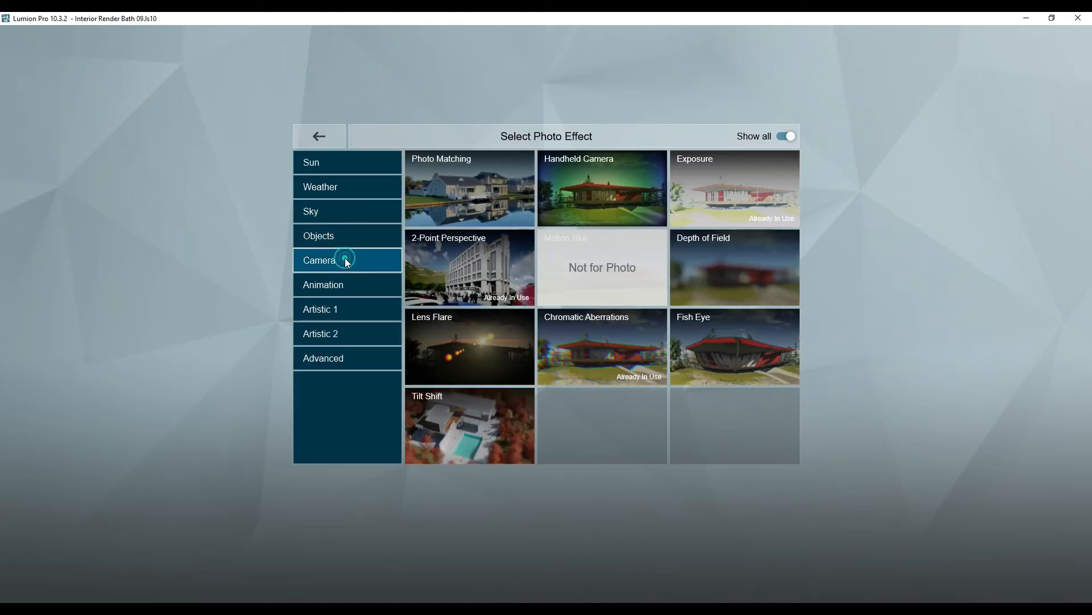
{"action": "left_click", "coordinate": [353, 290]}
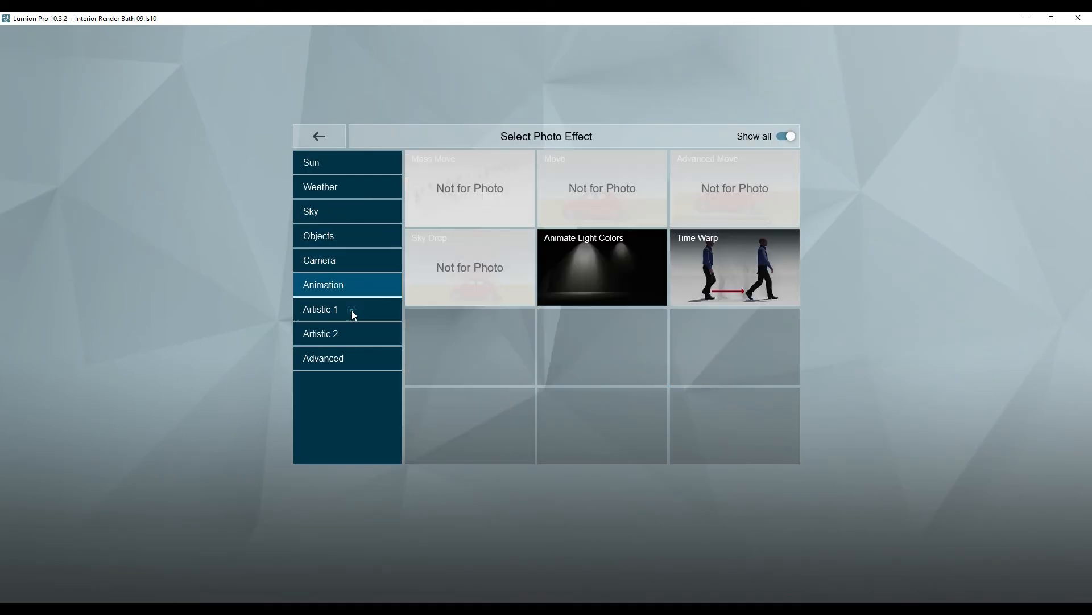
{"action": "left_click", "coordinate": [352, 310]}
{"action": "left_click", "coordinate": [352, 335]}
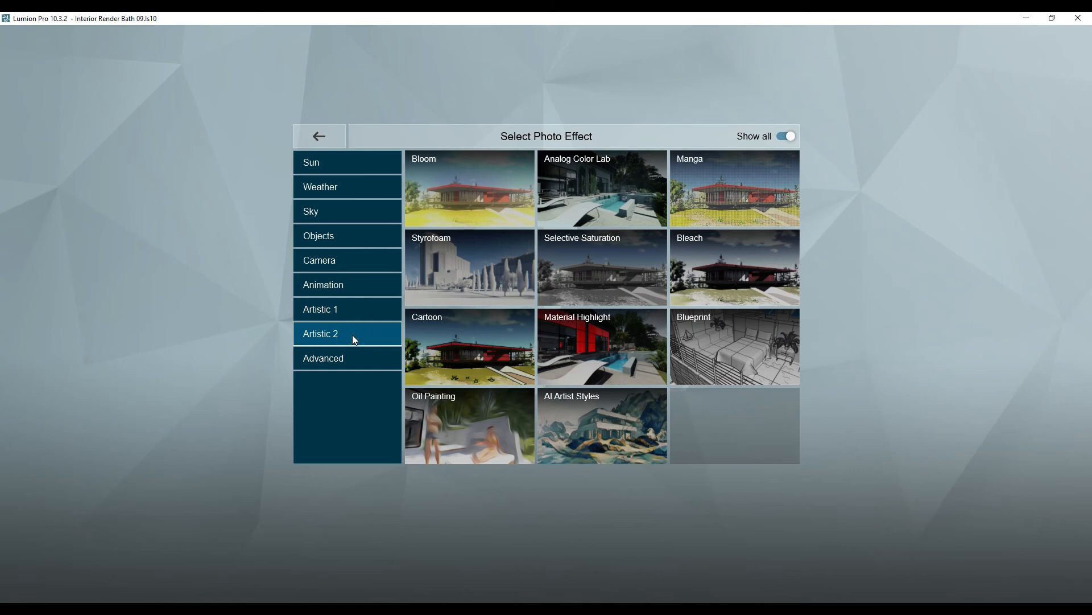
{"action": "left_click", "coordinate": [357, 362]}
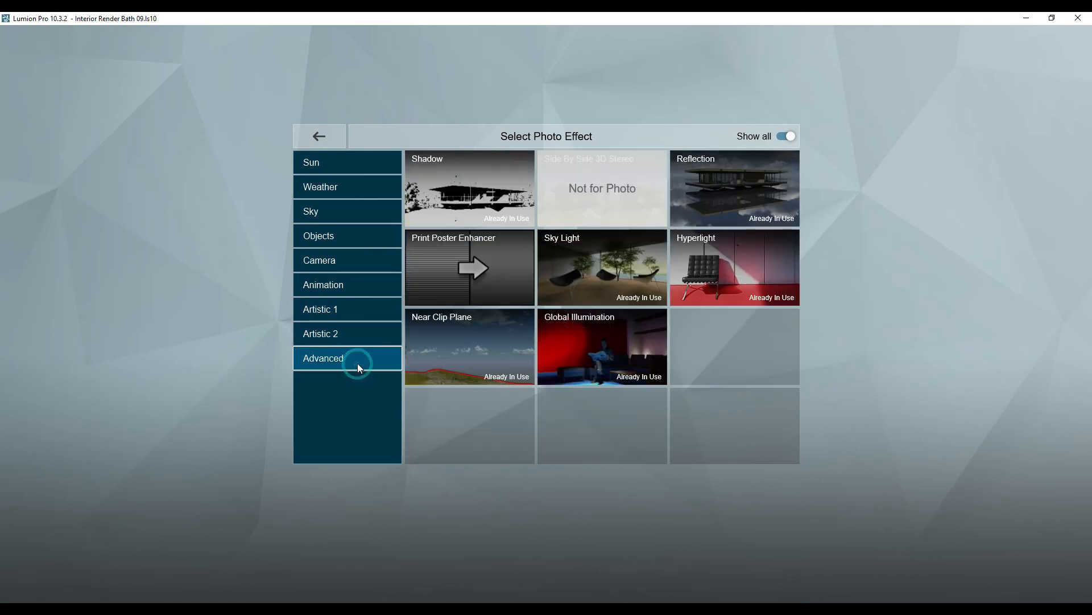
{"action": "left_click", "coordinate": [477, 261]}
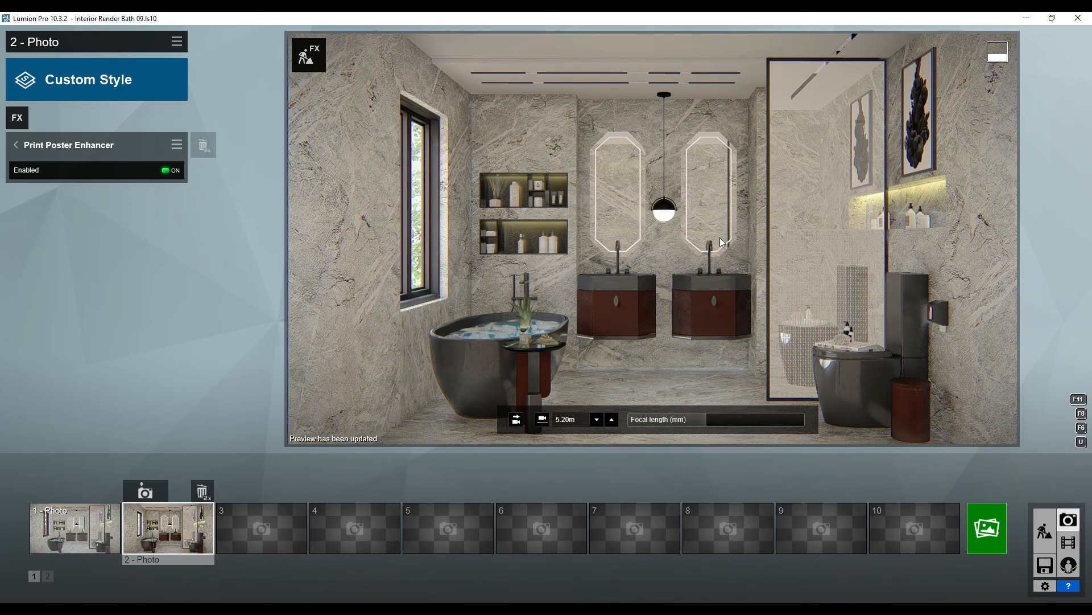
Render the current shot at Desktop size 1920x1080 and save it as JPG file 01 in the WC 02 folder, replacing the existing file
{"action": "left_click", "coordinate": [985, 524]}
{"action": "left_click", "coordinate": [494, 463]}
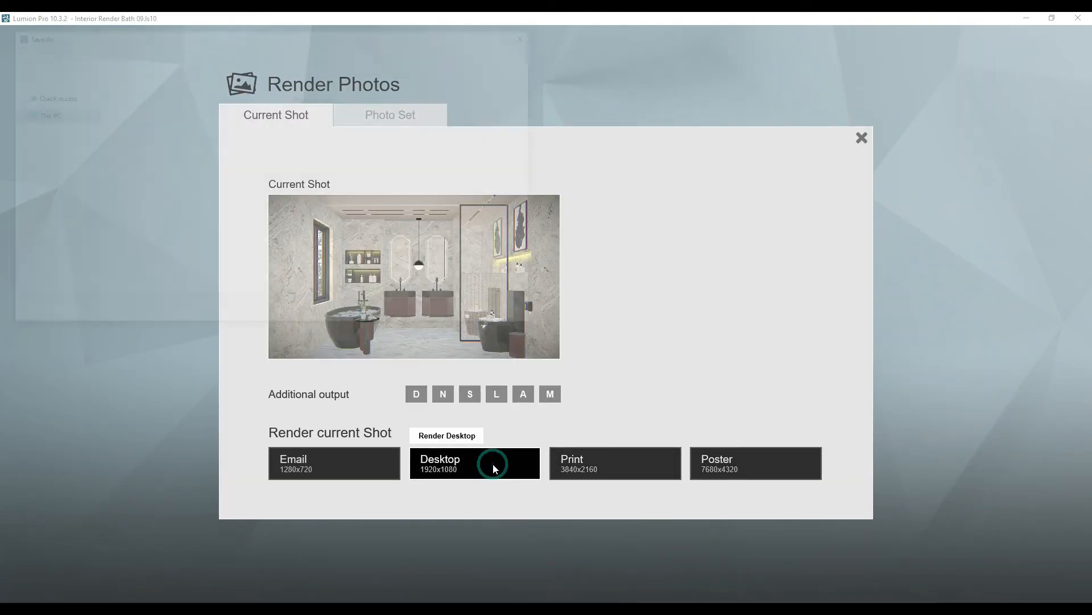
{"action": "left_click", "coordinate": [196, 120]}
{"action": "left_click", "coordinate": [441, 313]}
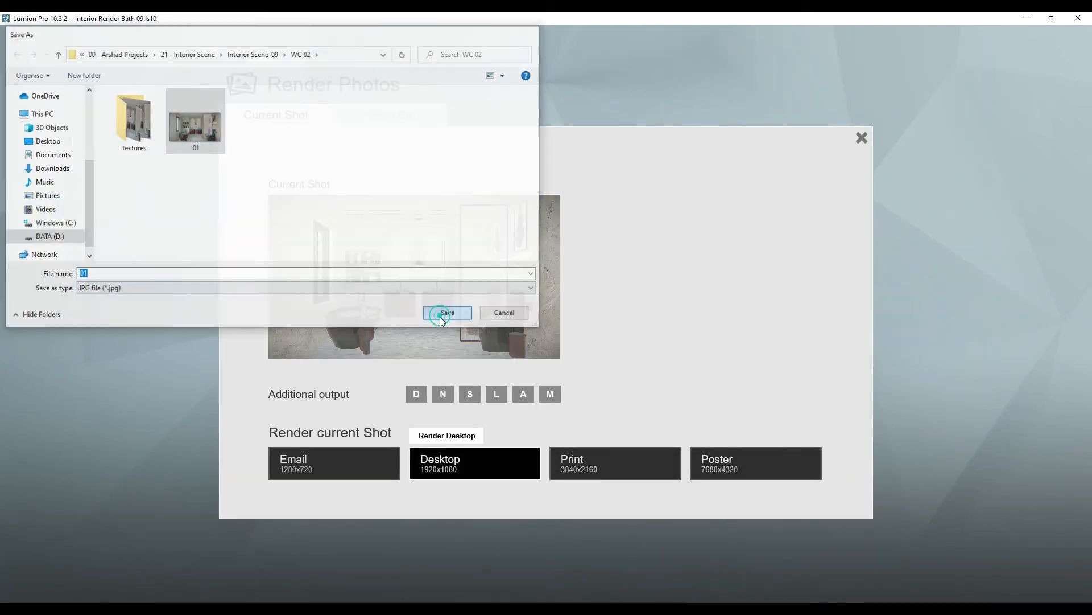
{"action": "left_click", "coordinate": [567, 352]}
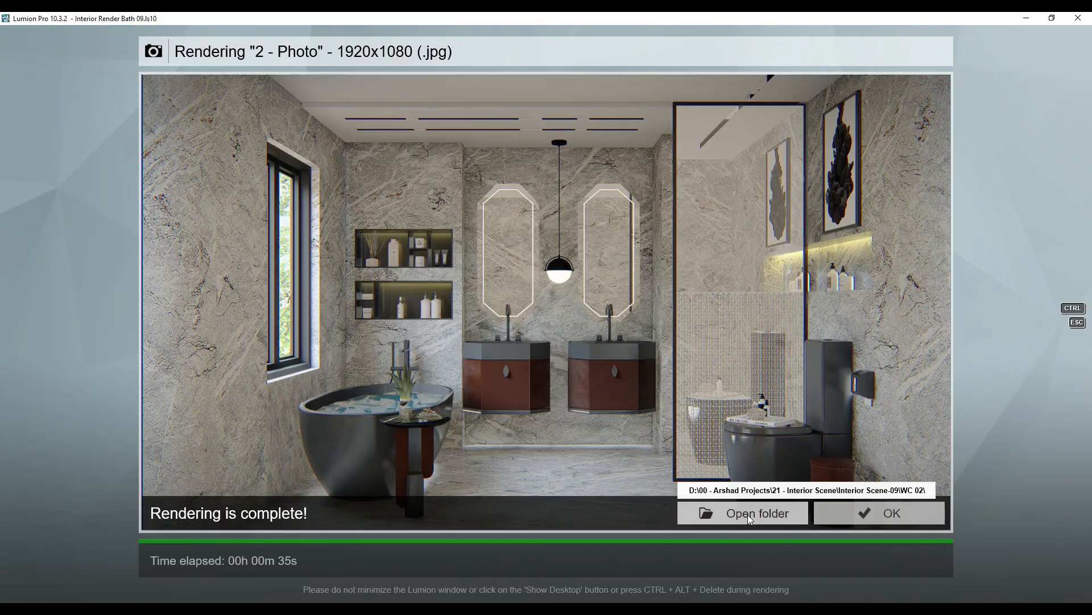
Open the rendered image 01 from its output folder in Photos and inspect the vanities, shower screen and toilet up close
{"action": "left_click", "coordinate": [750, 513]}
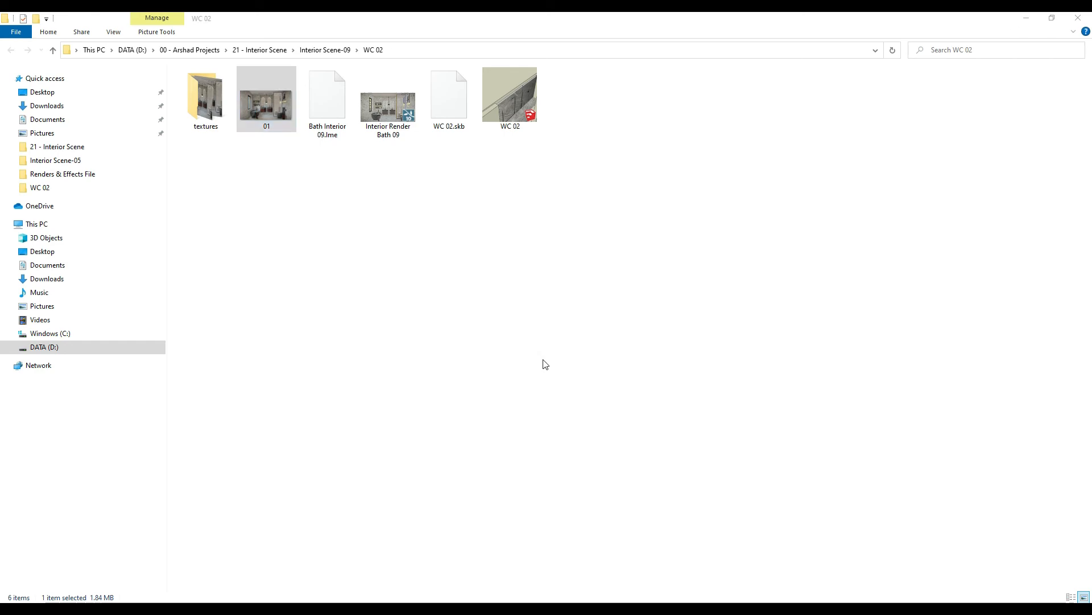
{"action": "key", "text": "Return"}
{"action": "scroll", "coordinate": [545, 358], "scroll_direction": "up", "scroll_amount": 3}
{"action": "left_click_drag", "start_coordinate": [545, 356], "coordinate": [360, 136]}
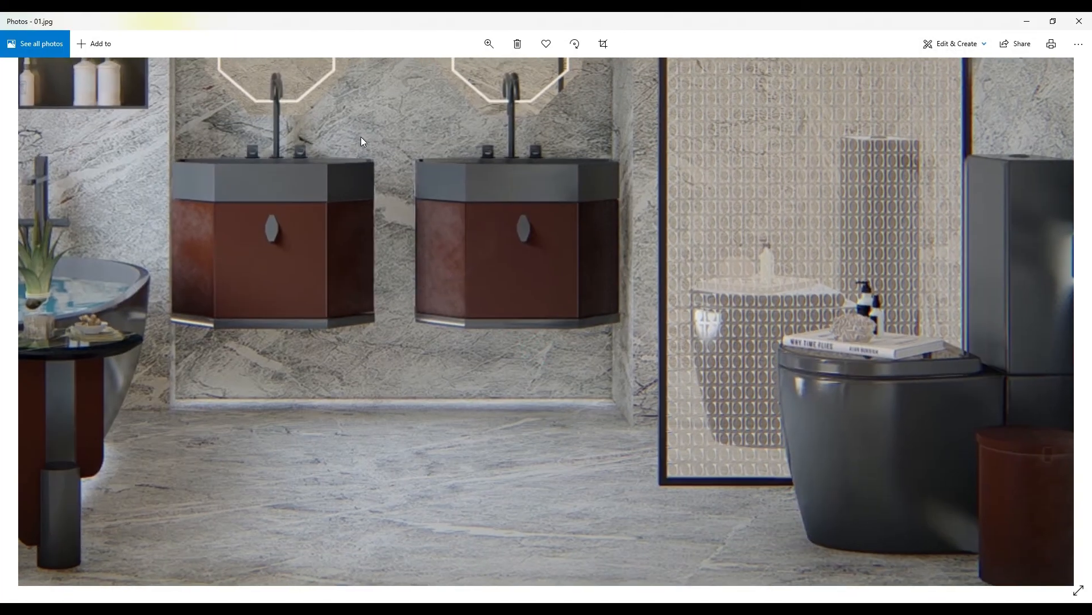
{"action": "scroll", "coordinate": [361, 136], "scroll_direction": "down", "scroll_amount": 3}
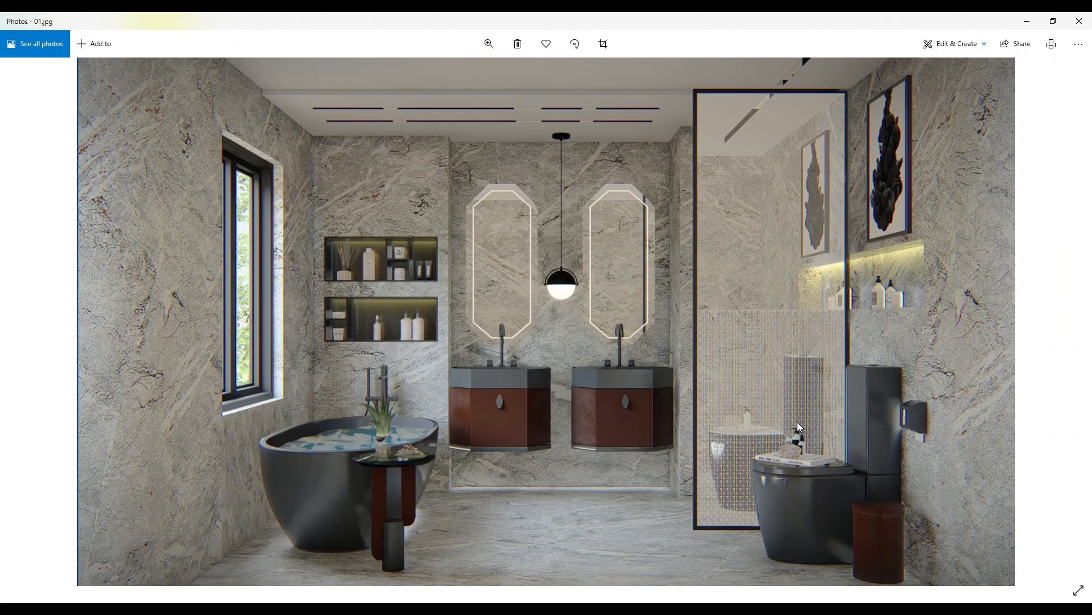
{"action": "double_click", "coordinate": [804, 388]}
{"action": "left_click_drag", "start_coordinate": [804, 388], "coordinate": [778, 449]}
{"action": "double_click", "coordinate": [777, 449]}
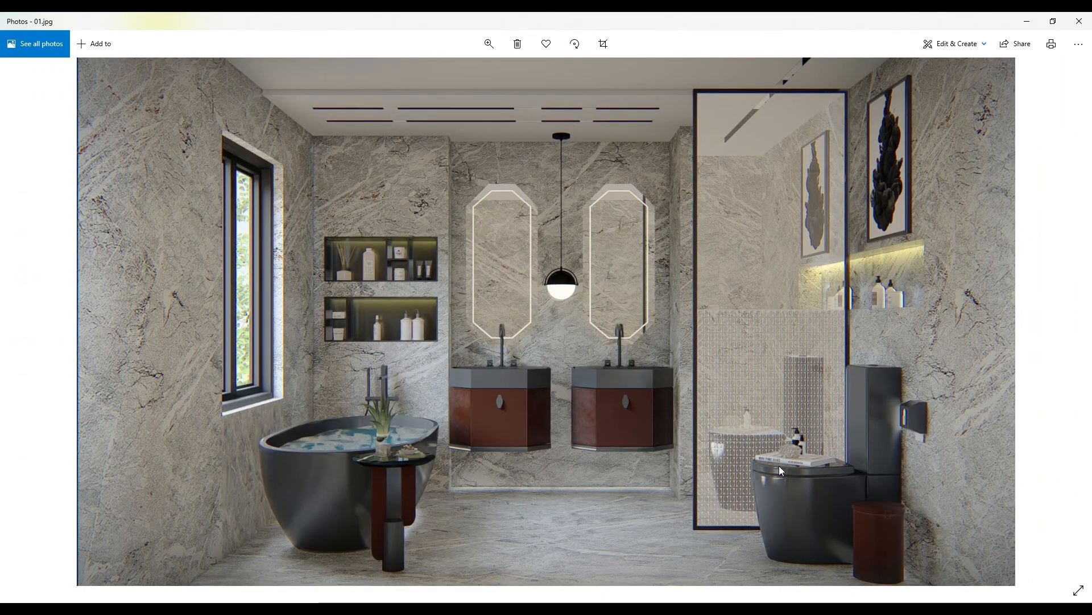
{"action": "double_click", "coordinate": [728, 394]}
{"action": "double_click", "coordinate": [728, 394]}
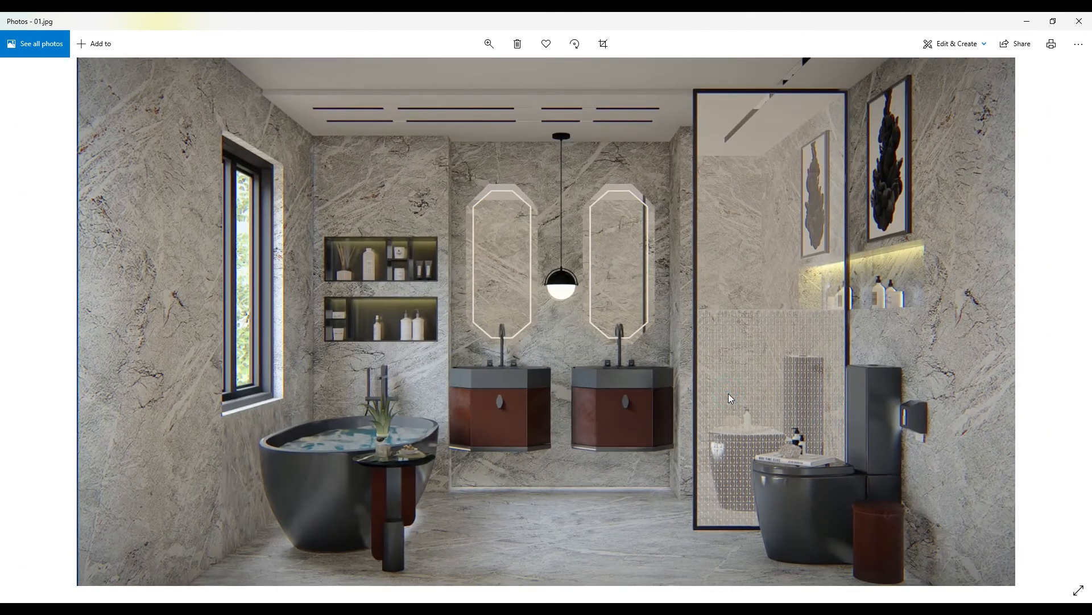